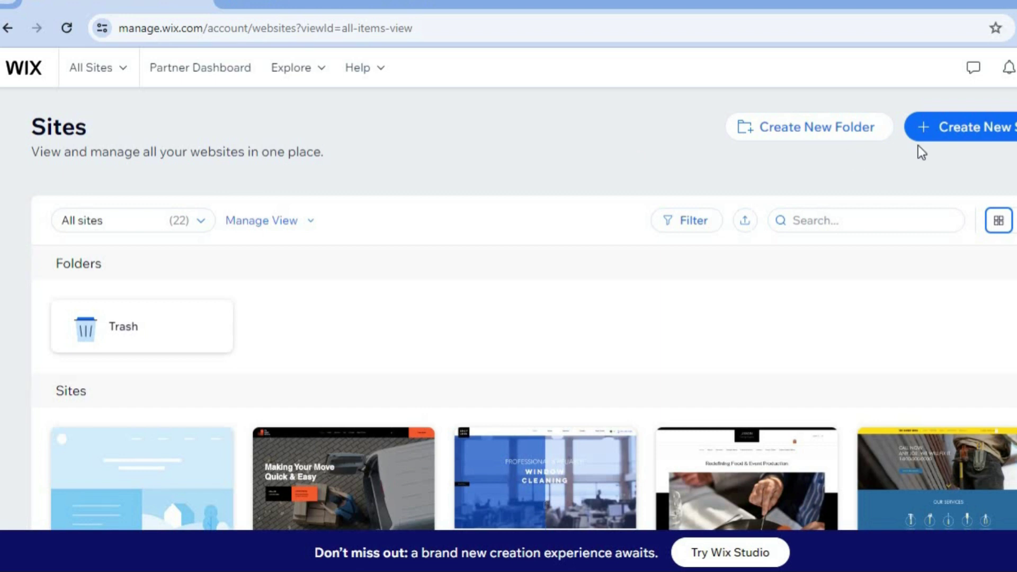
Step: Start a new site using Wix Editor, choosing the setup without AI
{"action": "left_click", "coordinate": [964, 130]}
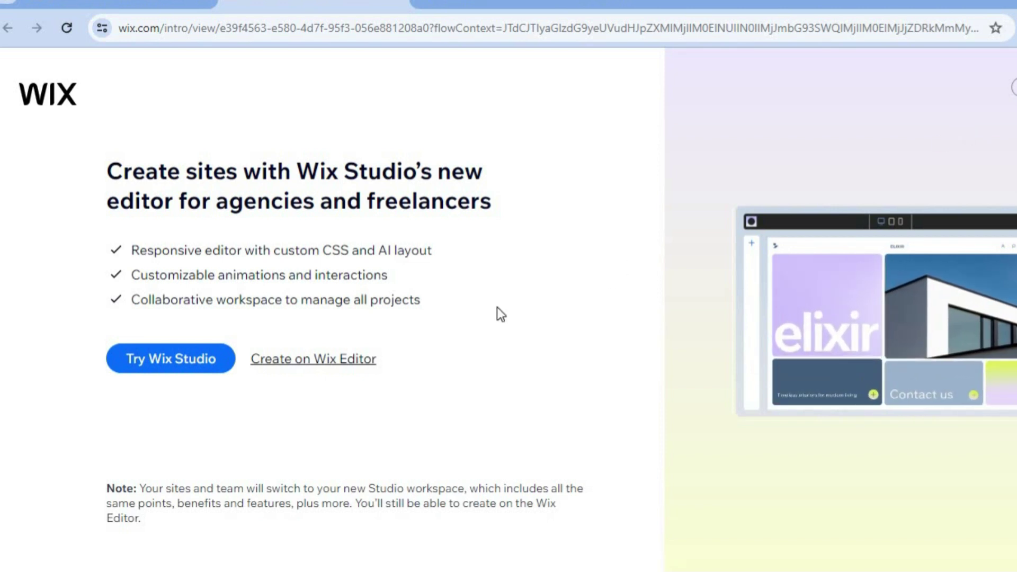
{"action": "left_click", "coordinate": [348, 365]}
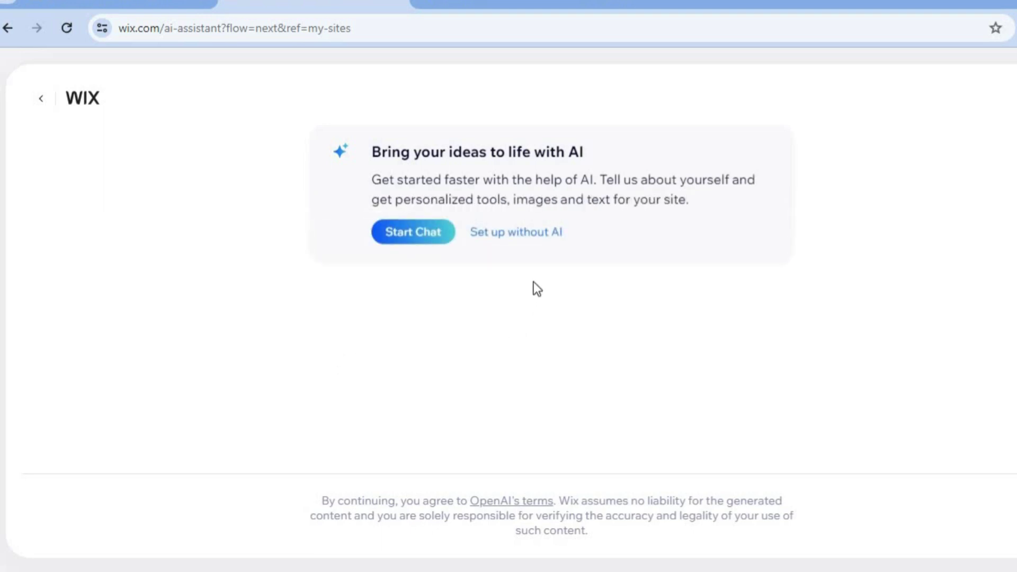
{"action": "left_click", "coordinate": [526, 231]}
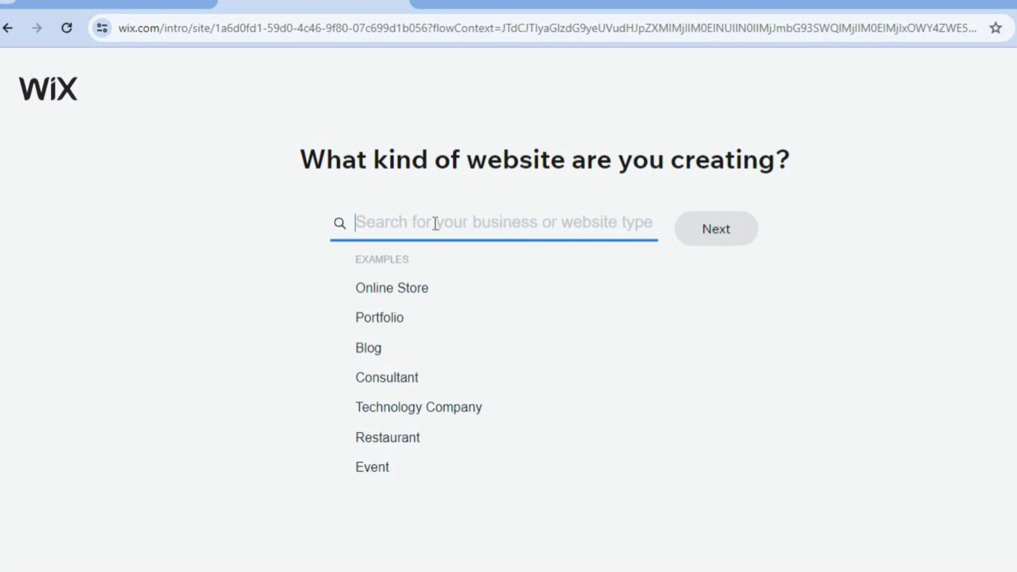
Step: Set the website type to Bed and Breakfast and name the website "test"
{"action": "type", "text": "bed"}
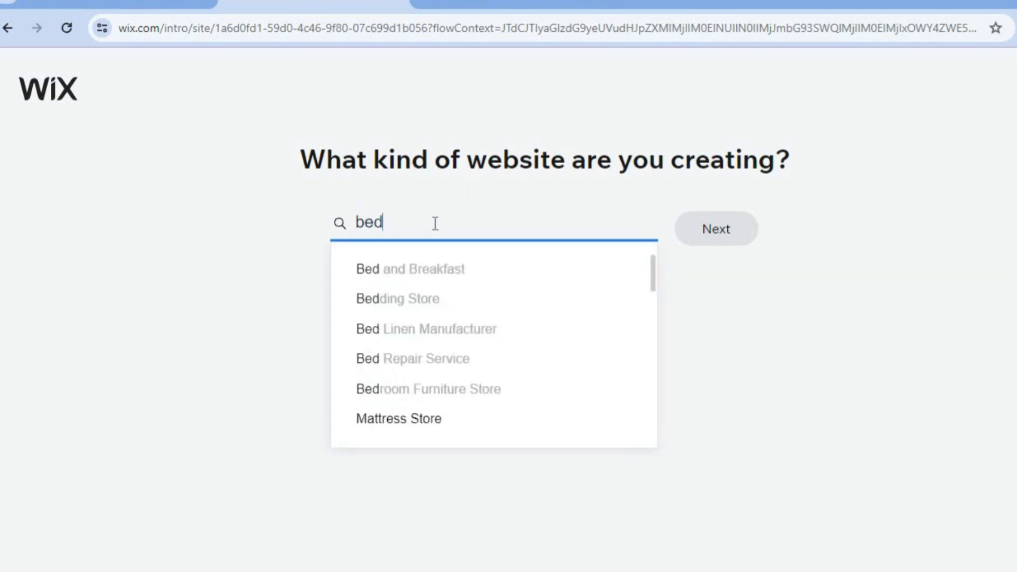
{"action": "left_click", "coordinate": [433, 268]}
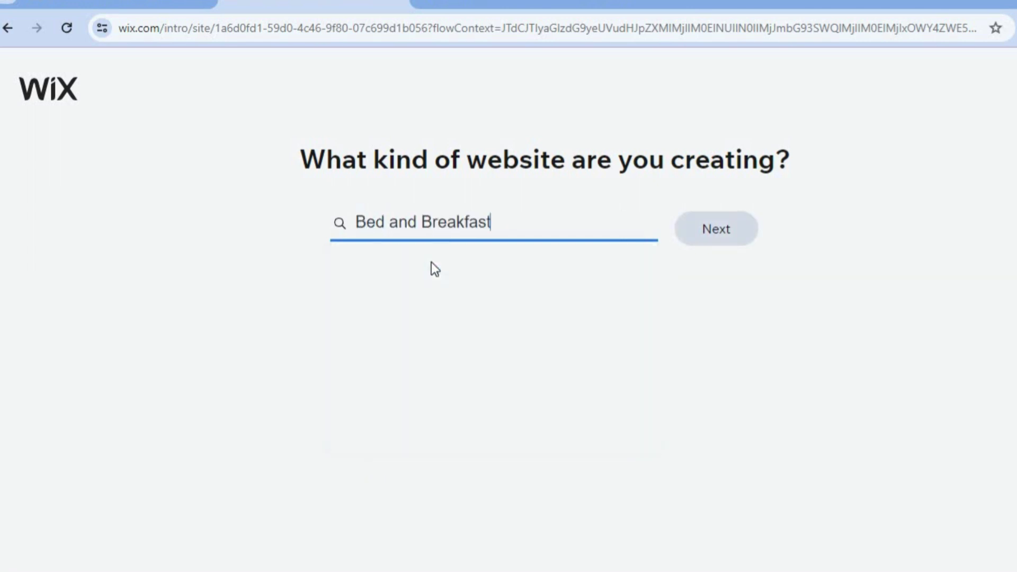
{"action": "left_click", "coordinate": [740, 239]}
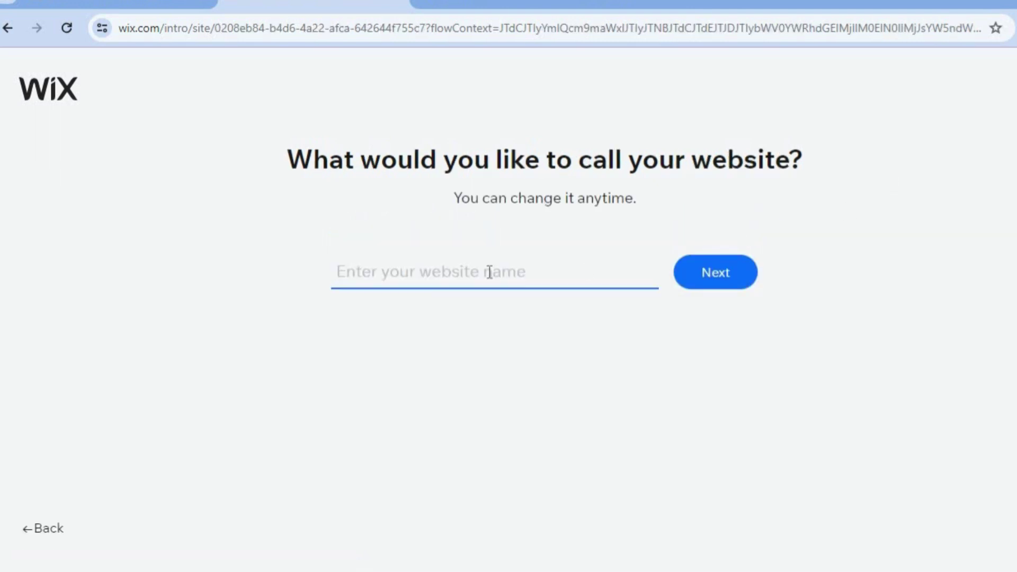
{"action": "type", "text": "test"}
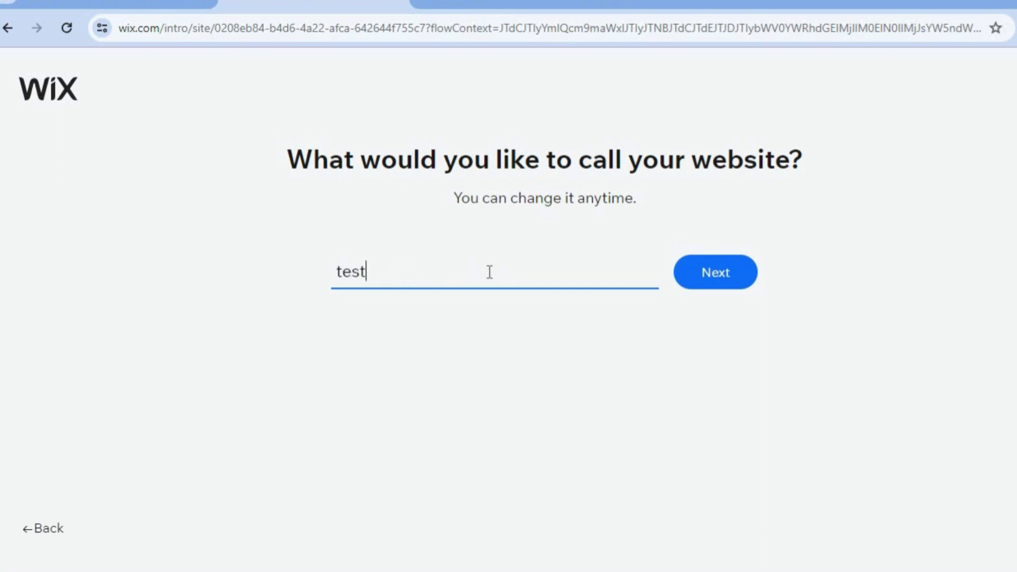
{"action": "left_click", "coordinate": [724, 279]}
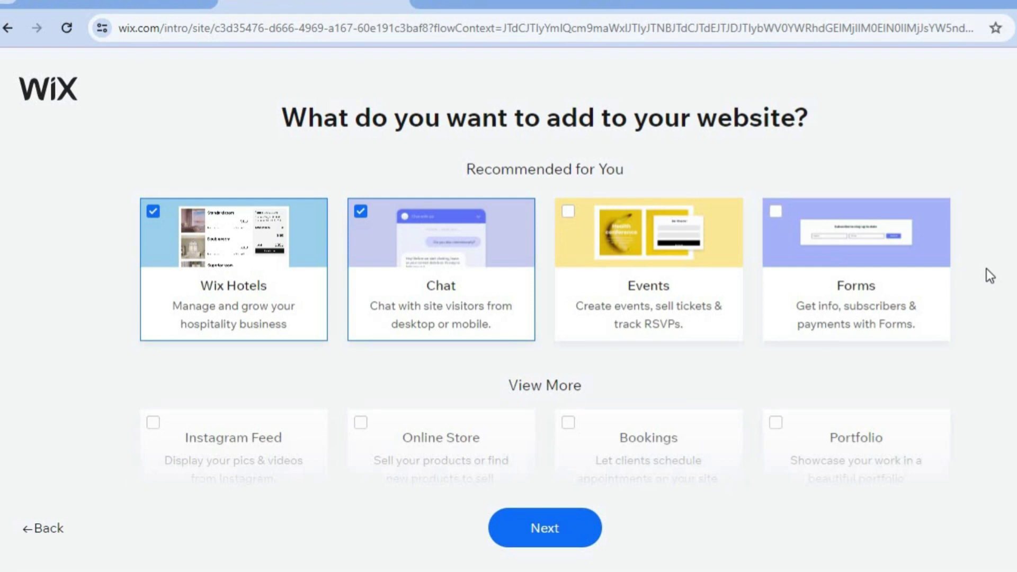
Step: Add Instagram Feed to the website's preselected features and continue to the site's dashboard
{"action": "scroll", "coordinate": [986, 268], "scroll_direction": "down", "scroll_amount": 1}
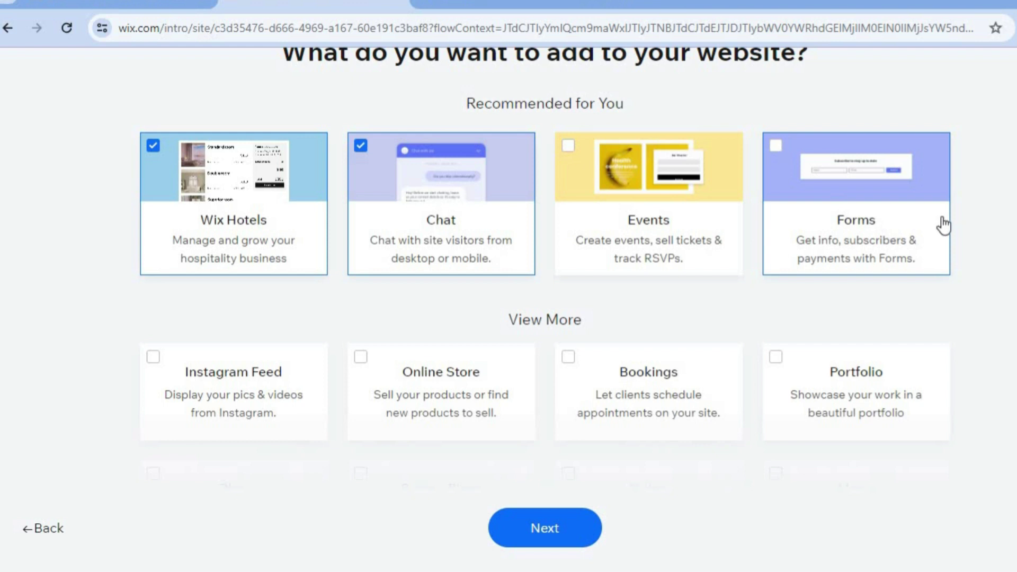
{"action": "left_click", "coordinate": [179, 378]}
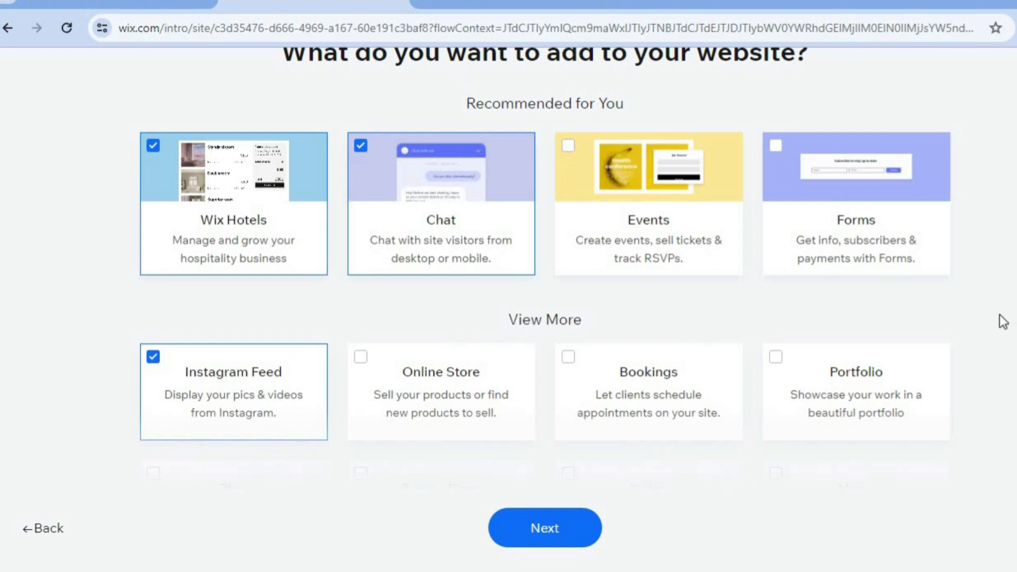
{"action": "scroll", "coordinate": [1003, 322], "scroll_direction": "down", "scroll_amount": 1}
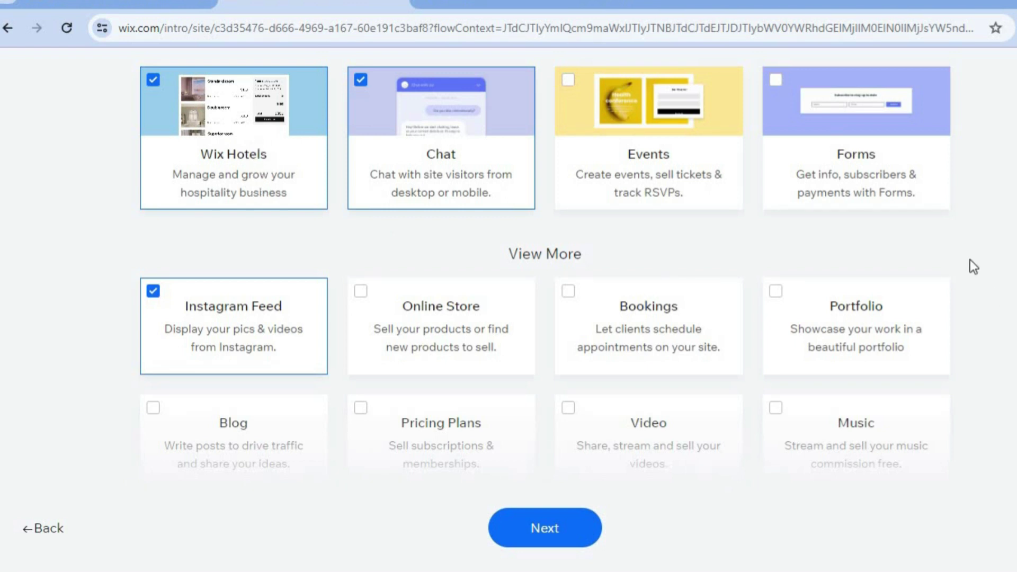
{"action": "scroll", "coordinate": [971, 259], "scroll_direction": "down", "scroll_amount": 5}
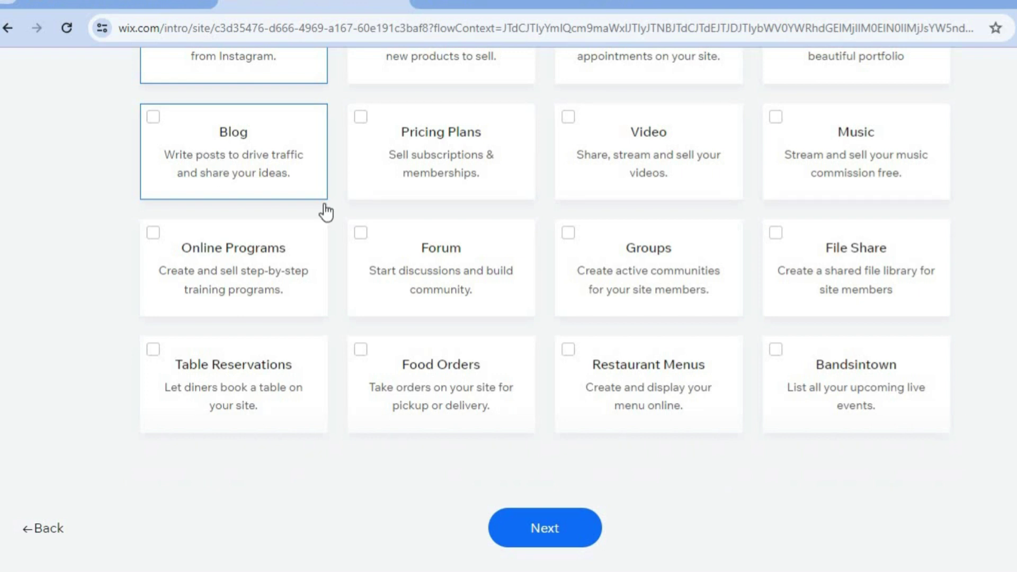
{"action": "left_click", "coordinate": [558, 527]}
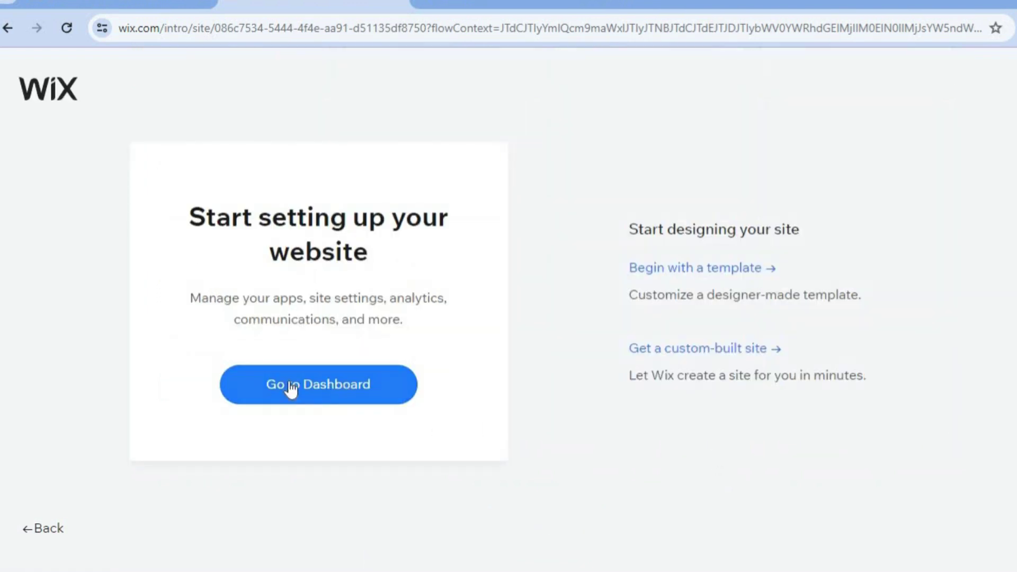
{"action": "left_click", "coordinate": [343, 385]}
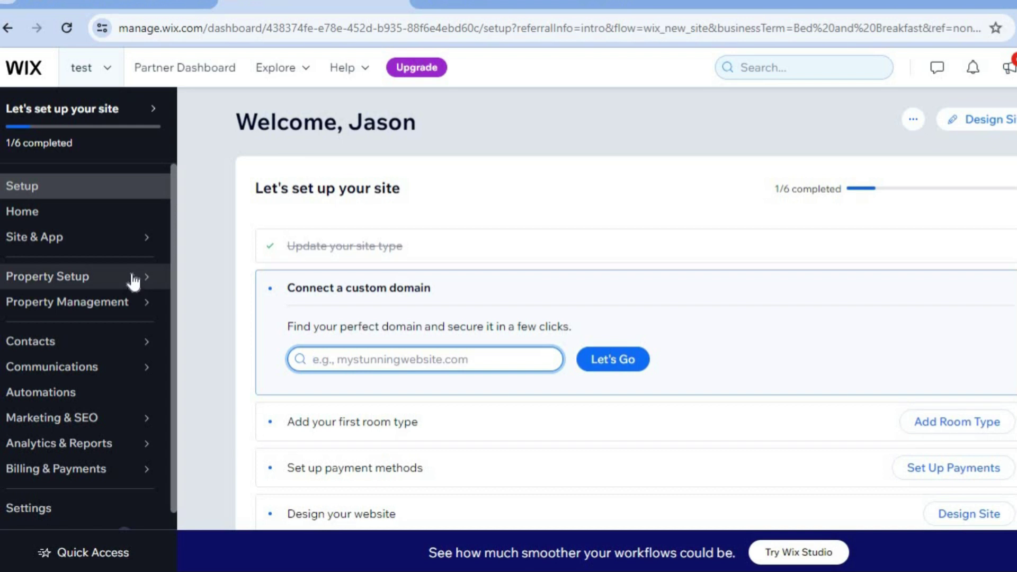
Step: Start the Wix Hotels setup from the Room Types page, approve the app's permissions and continue to the dashboard
{"action": "mouse_move", "coordinate": [133, 281]}
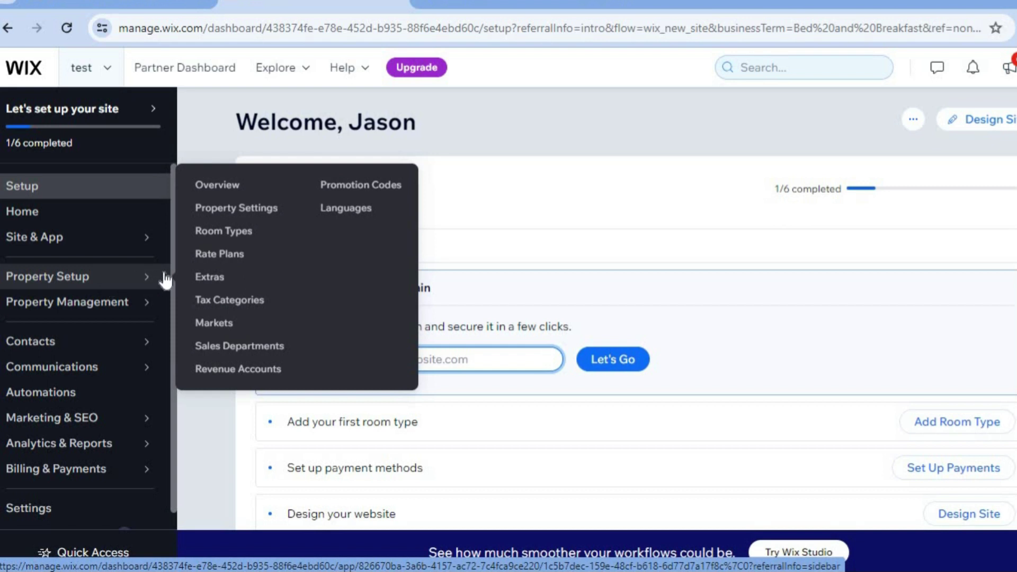
{"action": "left_click", "coordinate": [221, 236]}
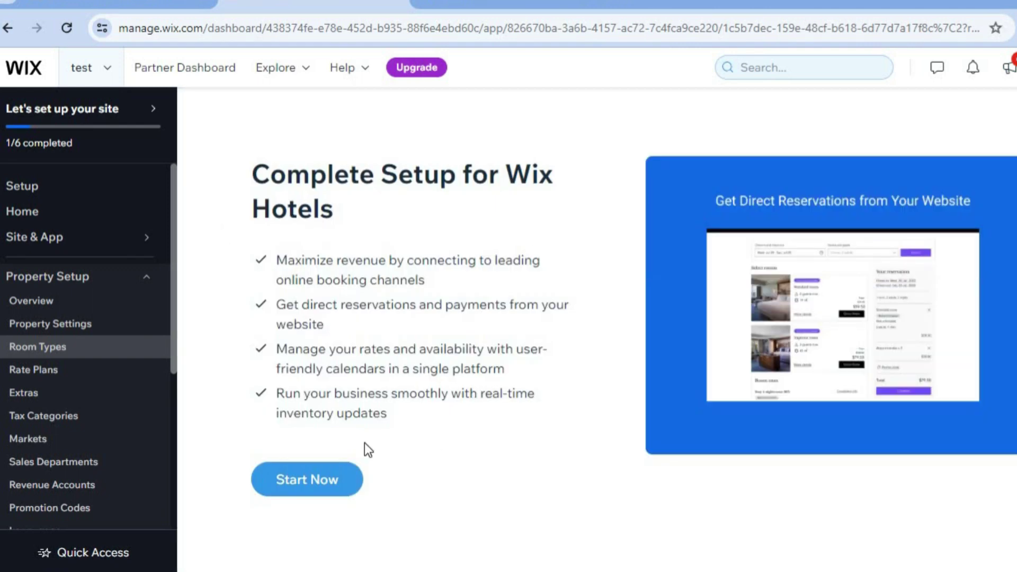
{"action": "left_click", "coordinate": [316, 483]}
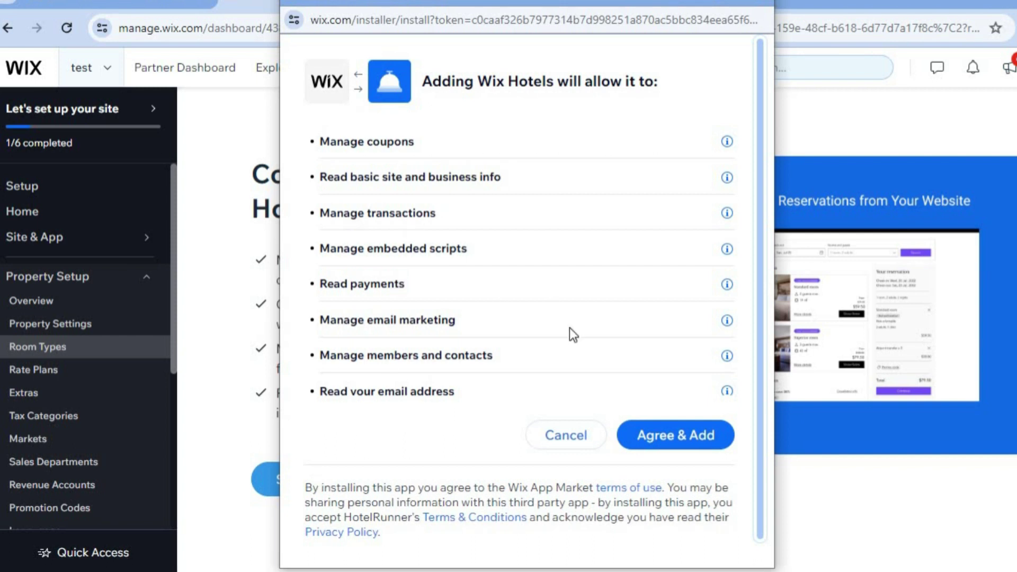
{"action": "left_click", "coordinate": [671, 441]}
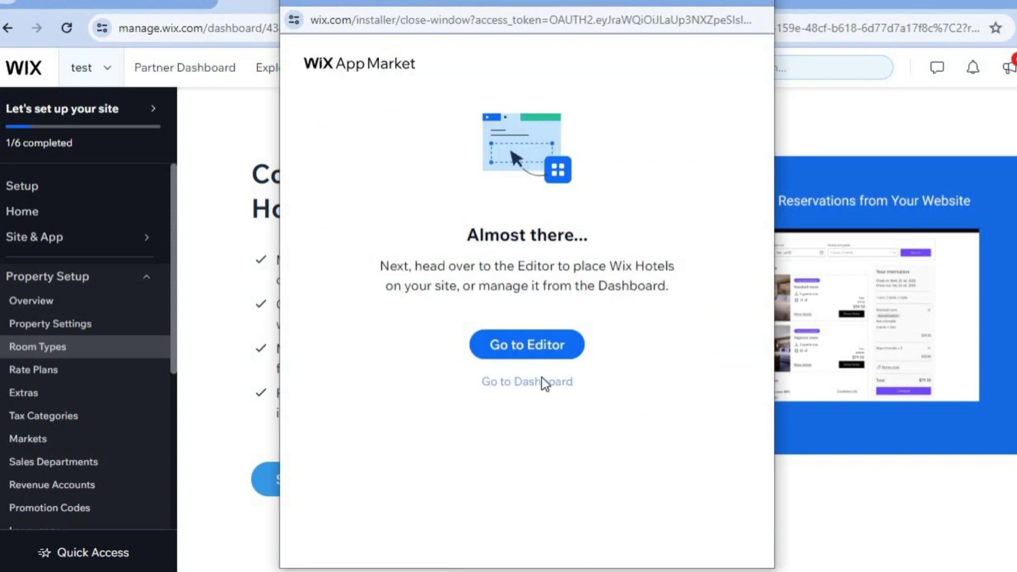
{"action": "left_click", "coordinate": [541, 377]}
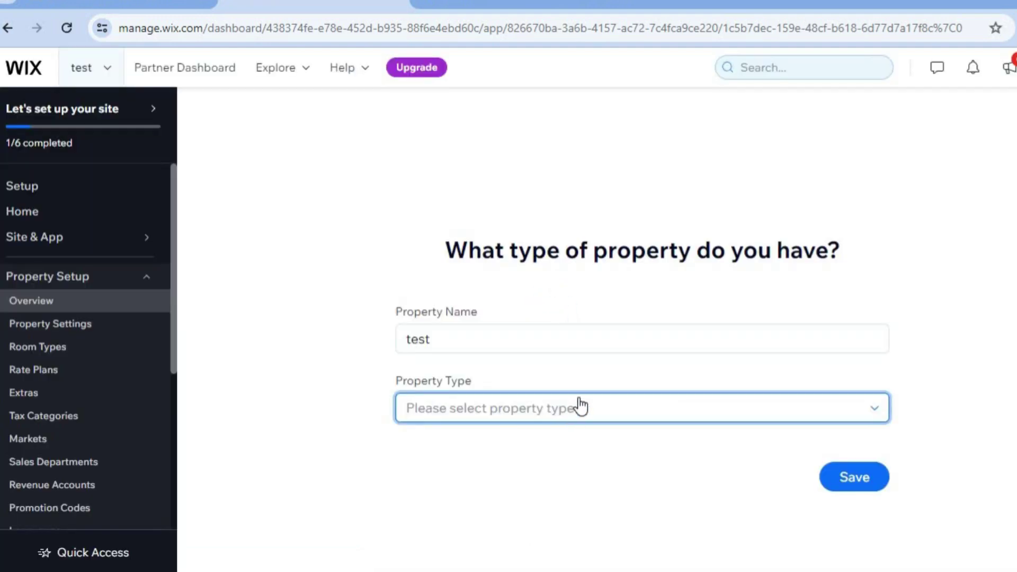
Step: Set the property type to Bed & Breakfast (B&B) and save it
{"action": "left_click", "coordinate": [524, 416]}
{"action": "left_click", "coordinate": [546, 451]}
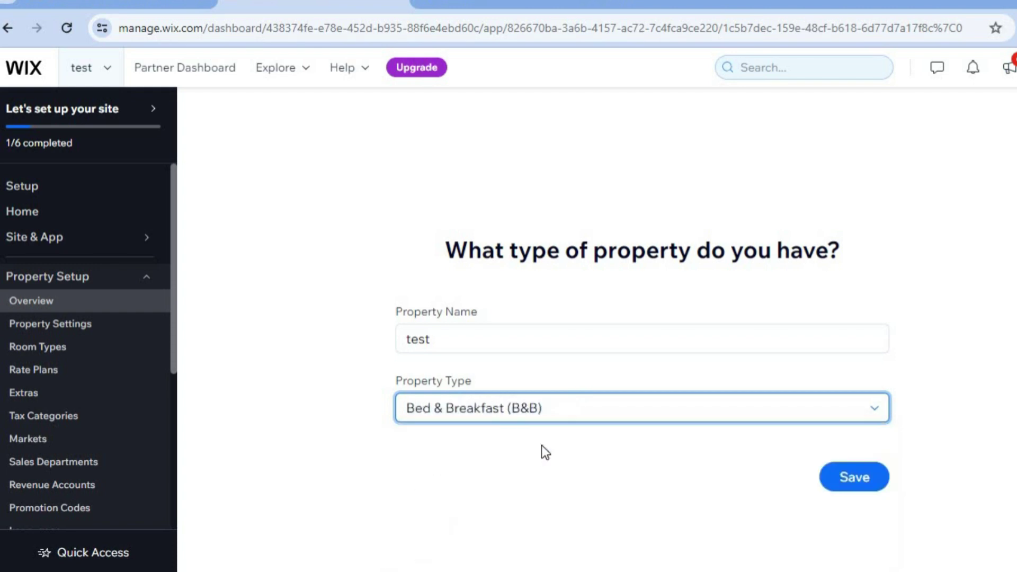
{"action": "left_click", "coordinate": [846, 482]}
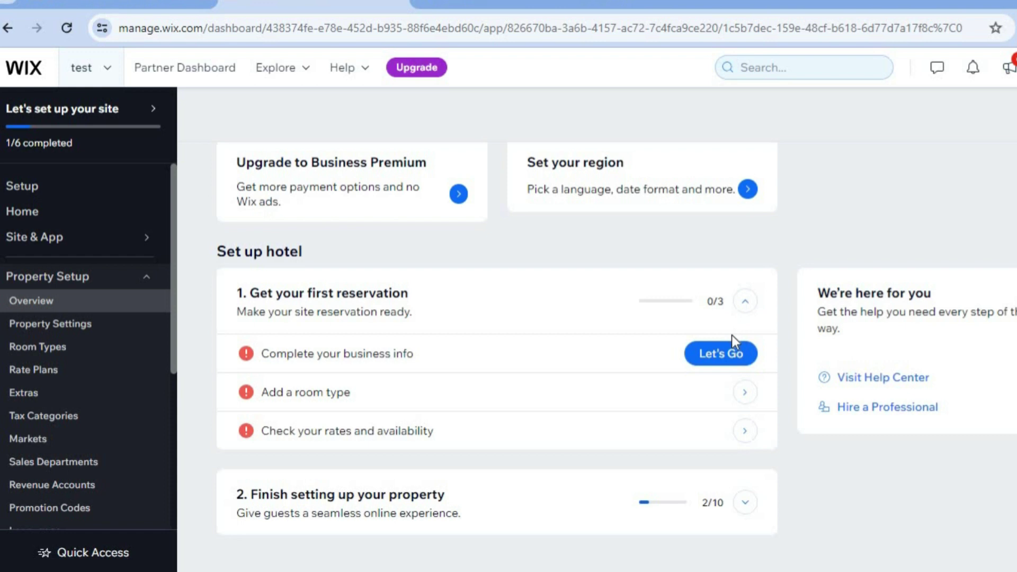
Step: Examine the profile, location and contact fields in the hotel's business info, then leave that page
{"action": "mouse_move", "coordinate": [385, 355]}
{"action": "left_click", "coordinate": [703, 356]}
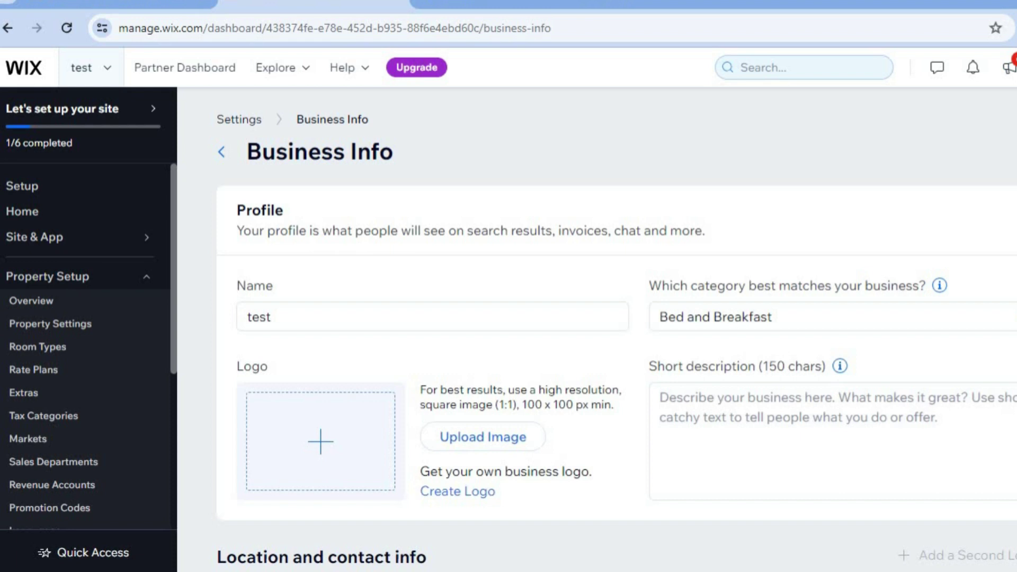
{"action": "scroll", "coordinate": [616, 329], "scroll_direction": "down", "scroll_amount": 5}
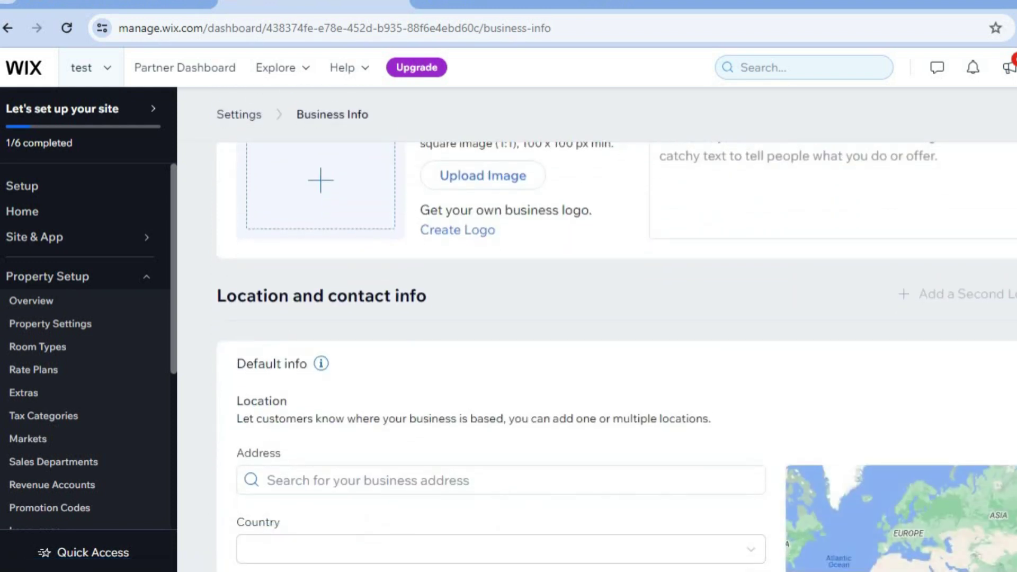
{"action": "scroll", "coordinate": [617, 329], "scroll_direction": "down", "scroll_amount": 3}
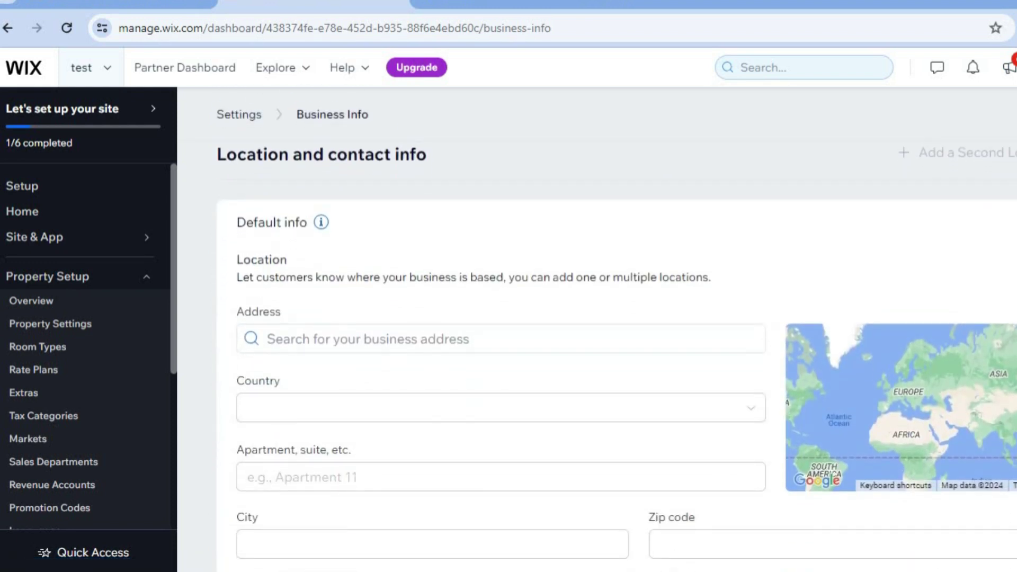
{"action": "scroll", "coordinate": [617, 329], "scroll_direction": "down", "scroll_amount": 1}
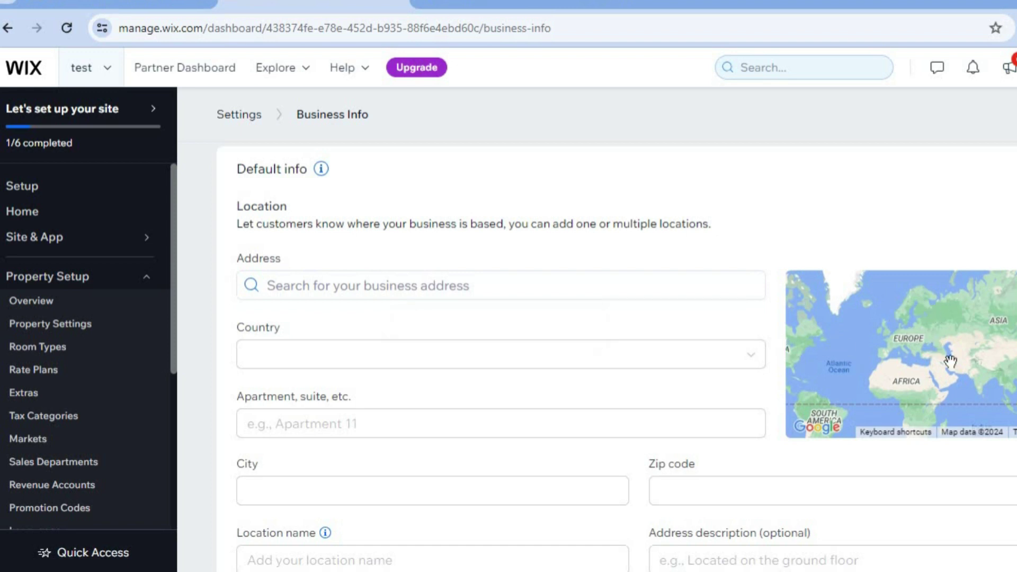
{"action": "scroll", "coordinate": [617, 357], "scroll_direction": "down", "scroll_amount": 5}
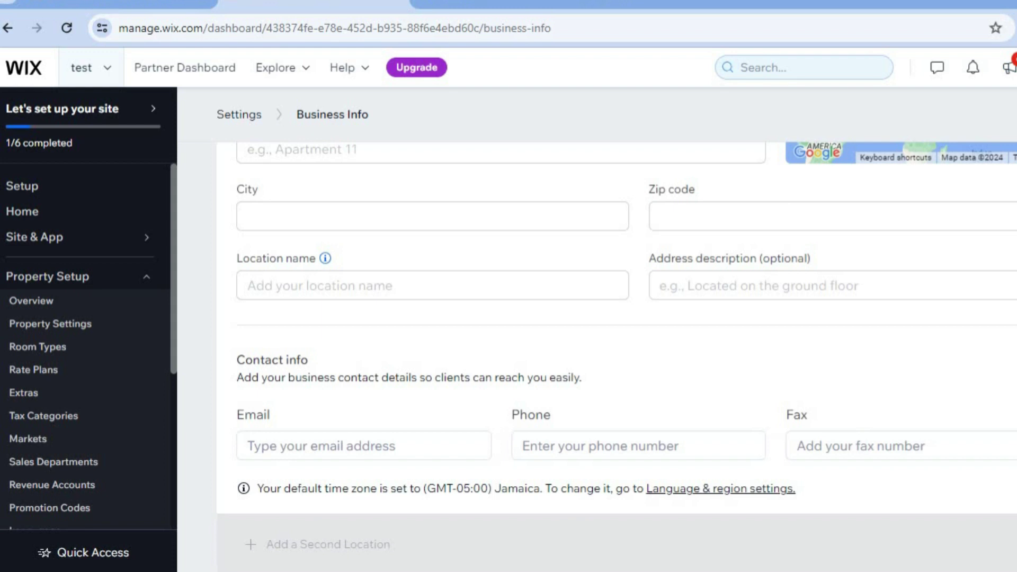
{"action": "scroll", "coordinate": [617, 357], "scroll_direction": "up", "scroll_amount": 6}
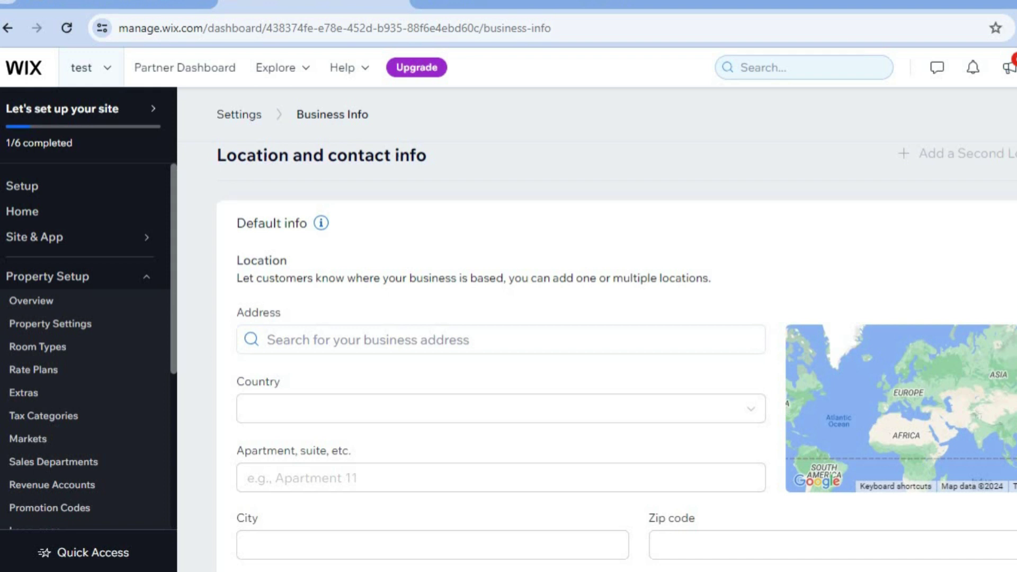
{"action": "scroll", "coordinate": [616, 356], "scroll_direction": "up", "scroll_amount": 7}
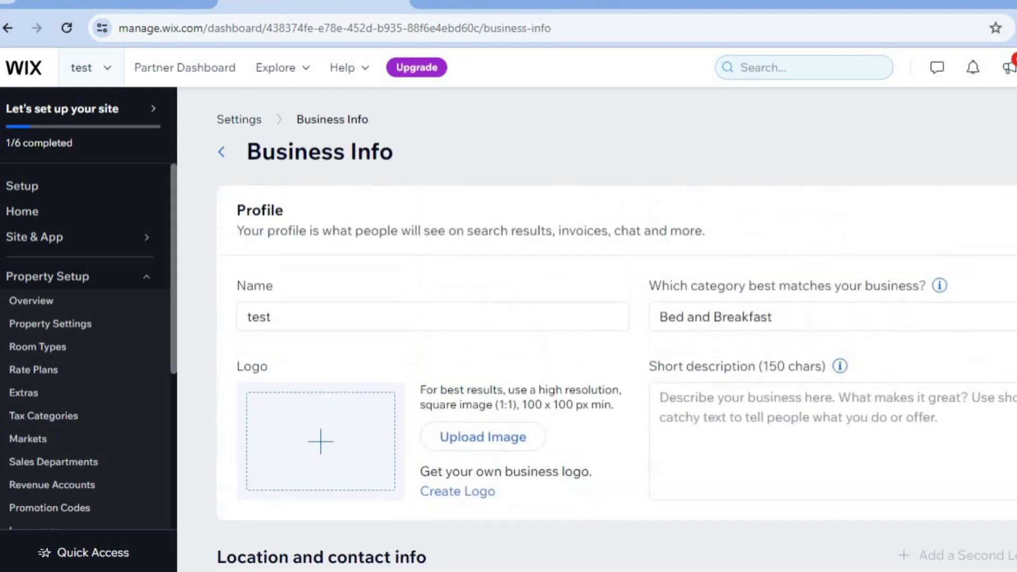
{"action": "left_click", "coordinate": [223, 153]}
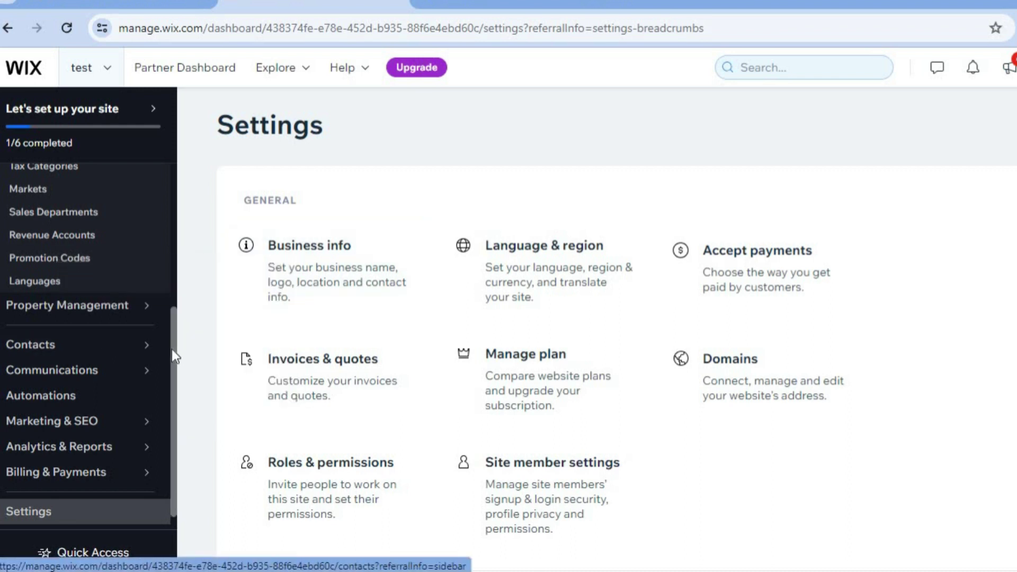
Step: Create a new room type of the kind Apartment and continue to its details
{"action": "scroll", "coordinate": [171, 349], "scroll_direction": "up", "scroll_amount": 3}
{"action": "scroll", "coordinate": [173, 249], "scroll_direction": "up", "scroll_amount": 1}
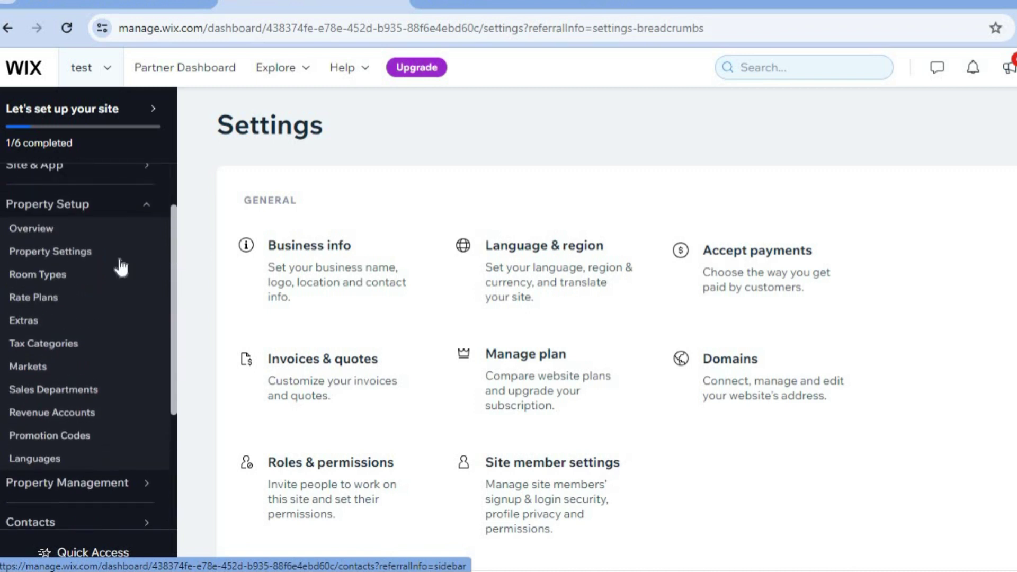
{"action": "left_click", "coordinate": [19, 278]}
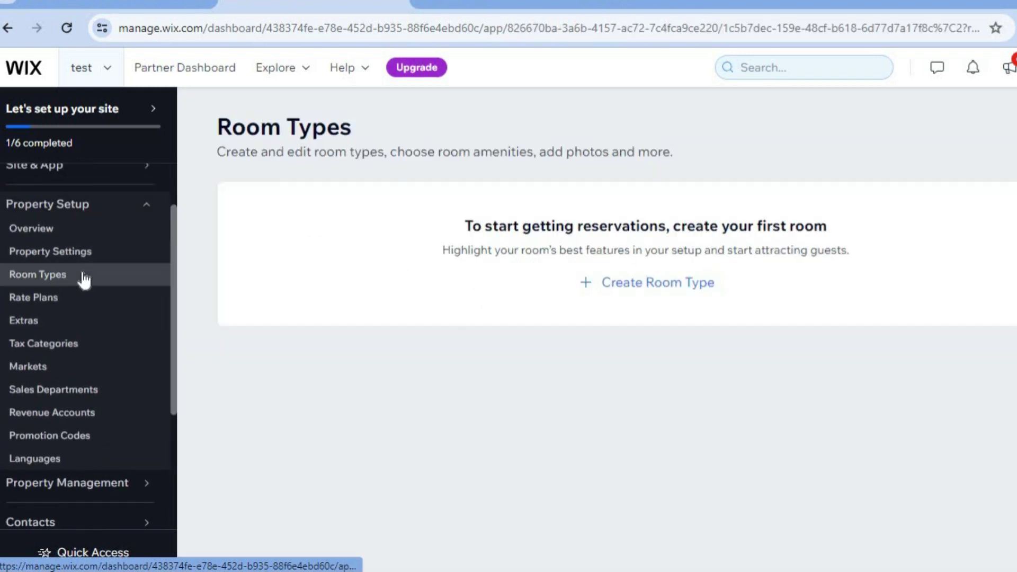
{"action": "left_click", "coordinate": [618, 289]}
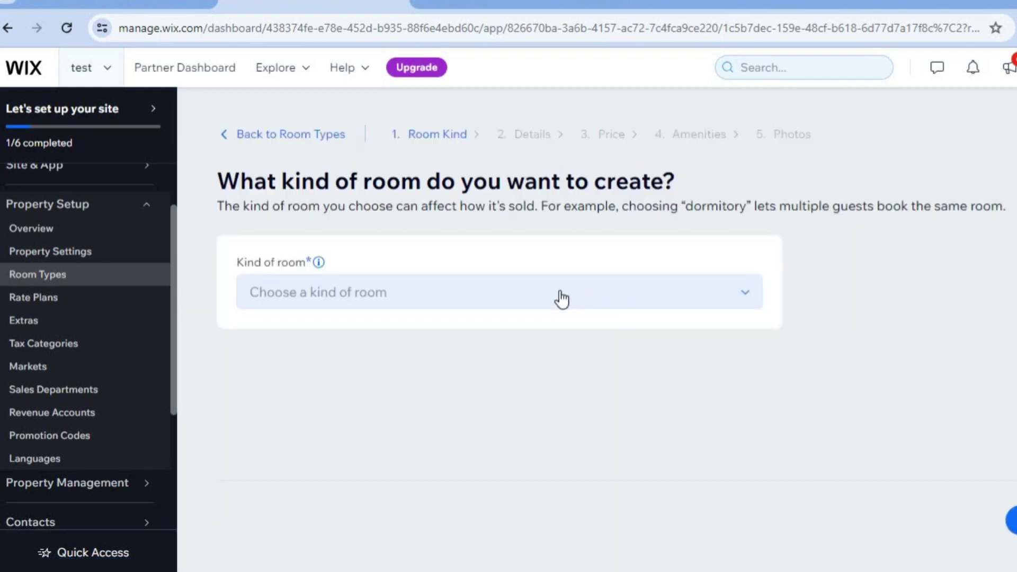
{"action": "left_click", "coordinate": [562, 300]}
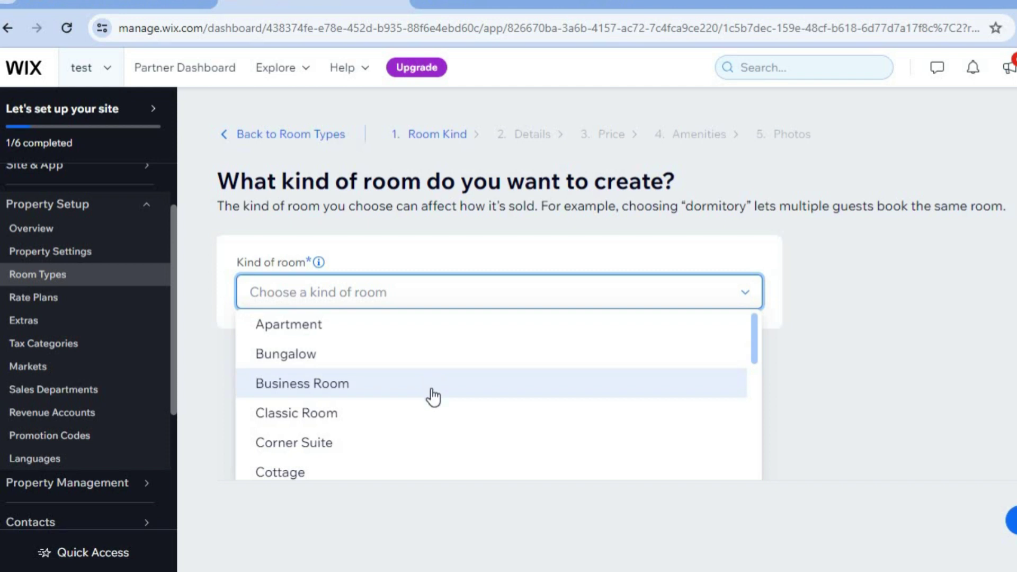
{"action": "left_click", "coordinate": [400, 333]}
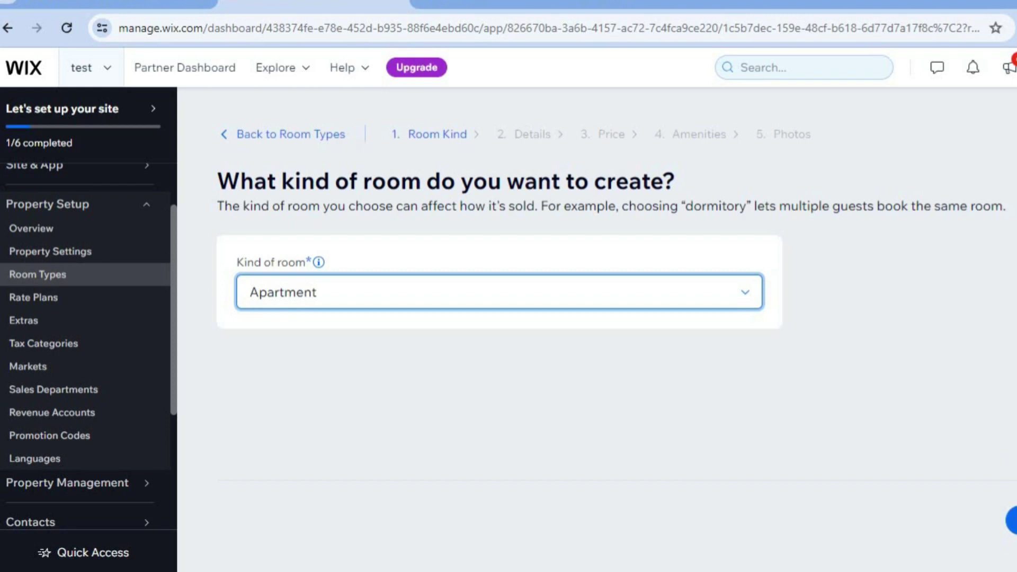
{"action": "left_click", "coordinate": [1012, 519]}
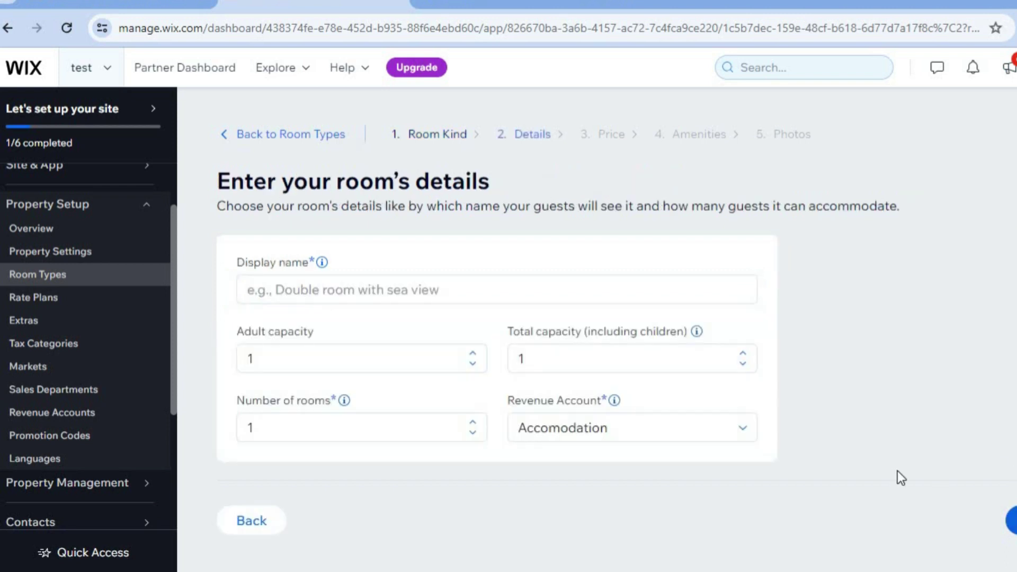
Step: Name the room type "b&b", set its adult capacity to 2 and continue to pricing
{"action": "left_click", "coordinate": [354, 286]}
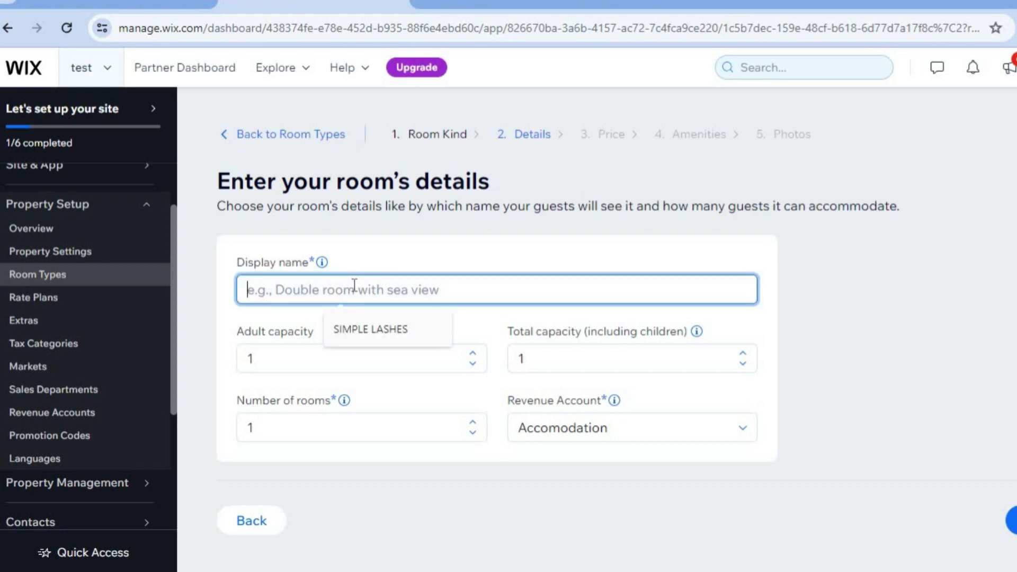
{"action": "type", "text": "b"}
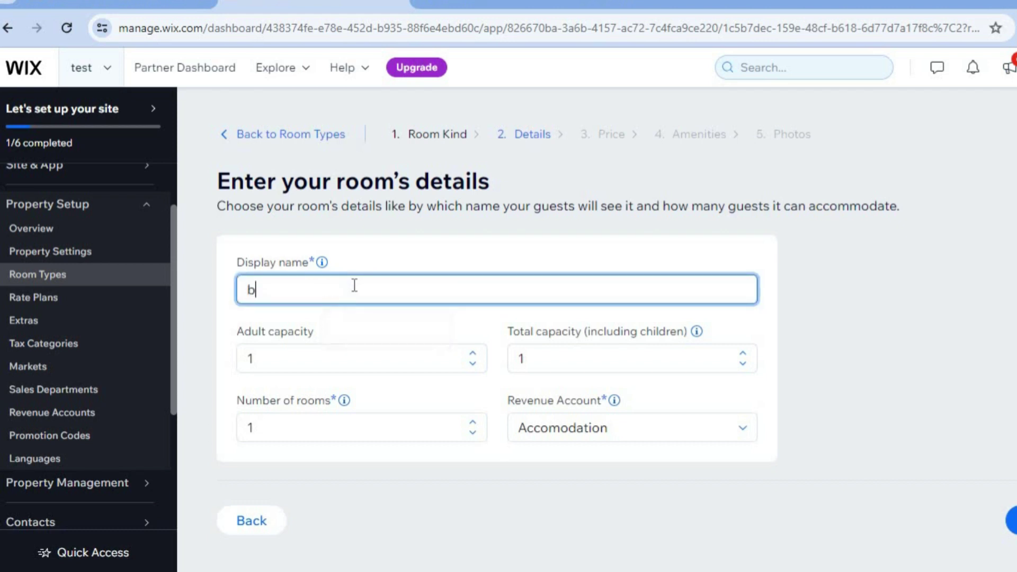
{"action": "type", "text": "&b"}
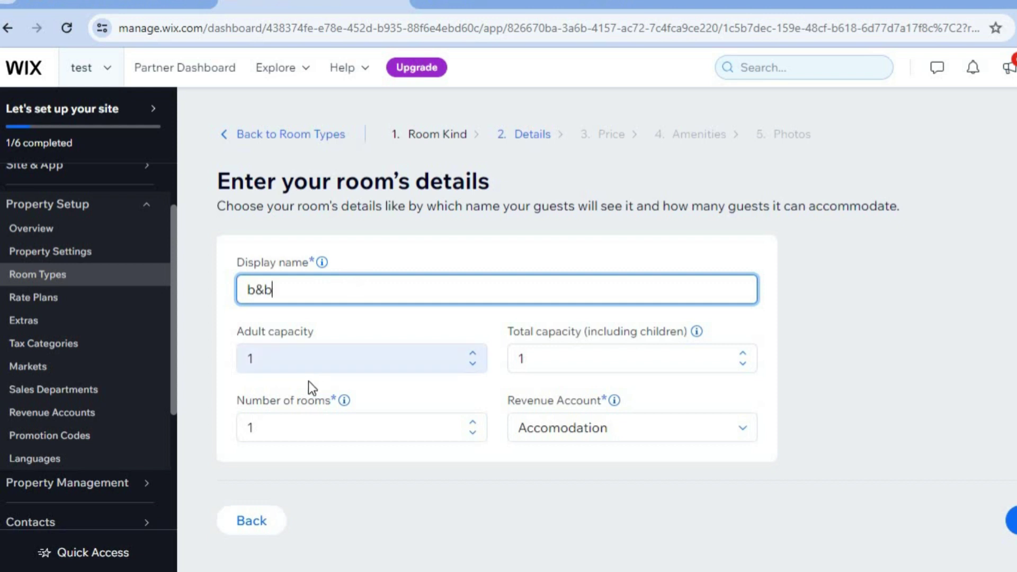
{"action": "left_click", "coordinate": [473, 355]}
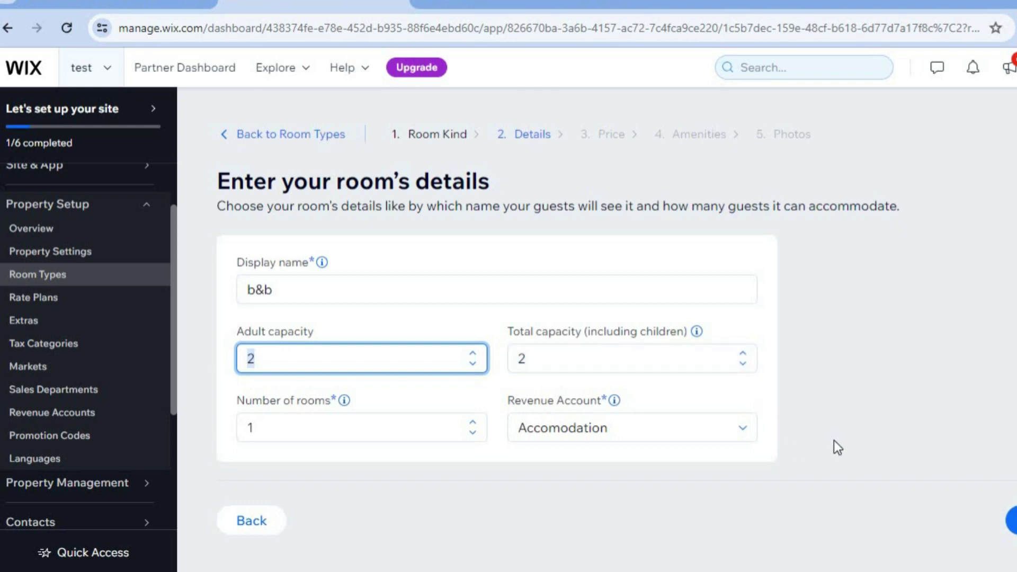
{"action": "left_click", "coordinate": [1013, 522]}
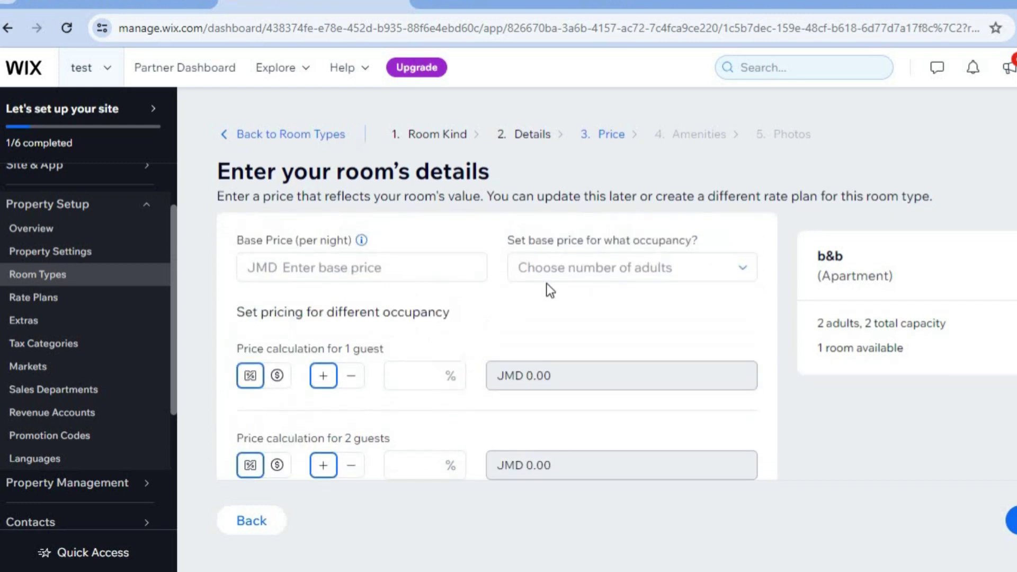
Step: Set the room's base price per night to JMD 100 and continue to amenities
{"action": "left_click", "coordinate": [304, 268]}
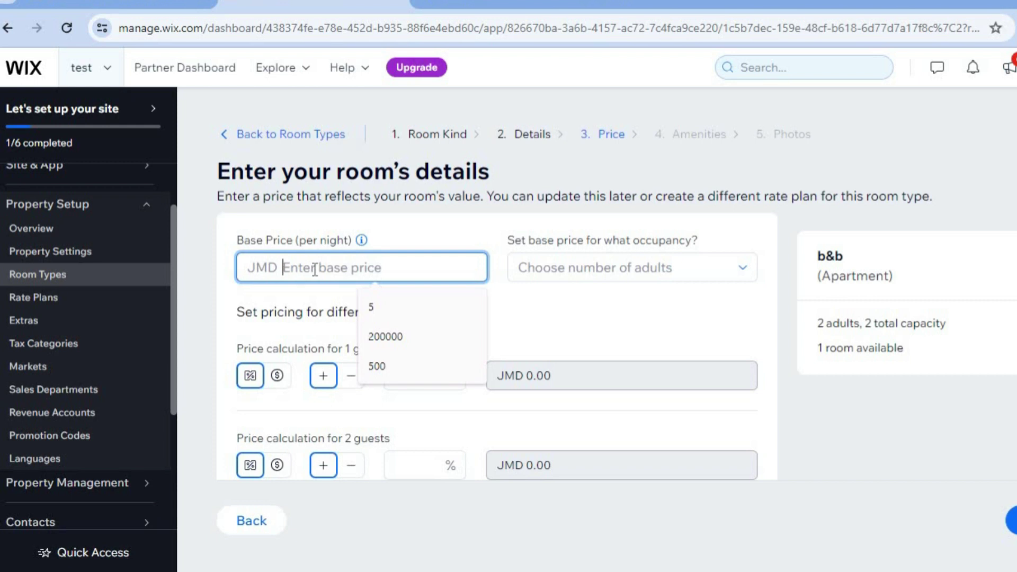
{"action": "type", "text": "100"}
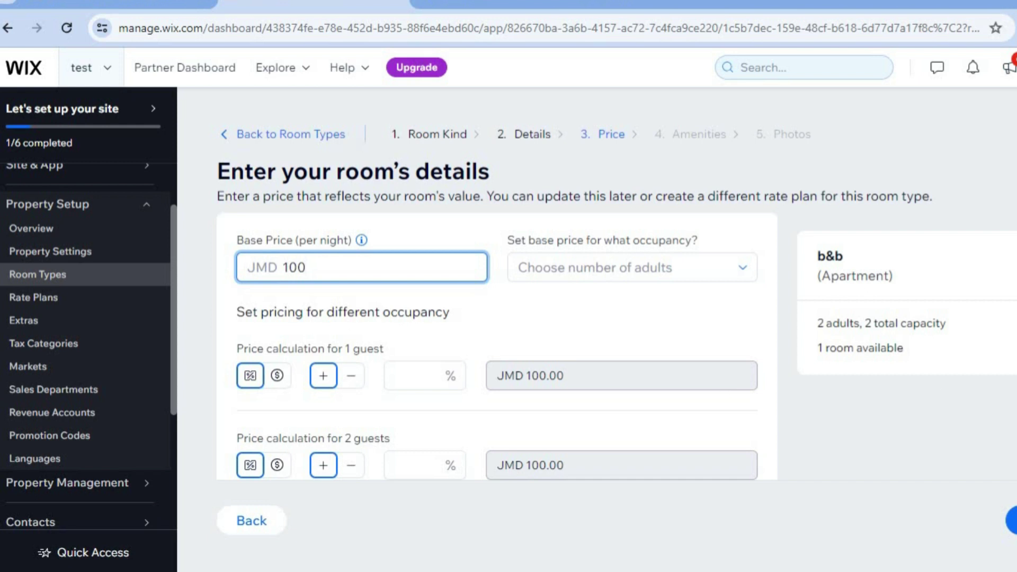
{"action": "left_click", "coordinate": [1012, 520]}
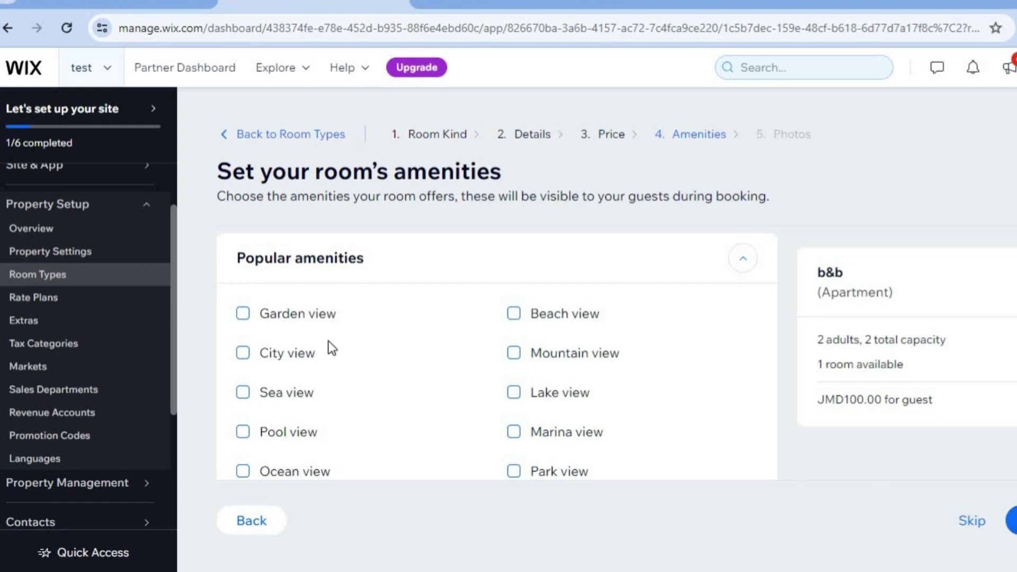
Step: Mark Garden view and Ocean view as the room's amenities and continue to photos
{"action": "left_click", "coordinate": [242, 316]}
{"action": "left_click", "coordinate": [244, 471]}
{"action": "left_click", "coordinate": [1013, 521]}
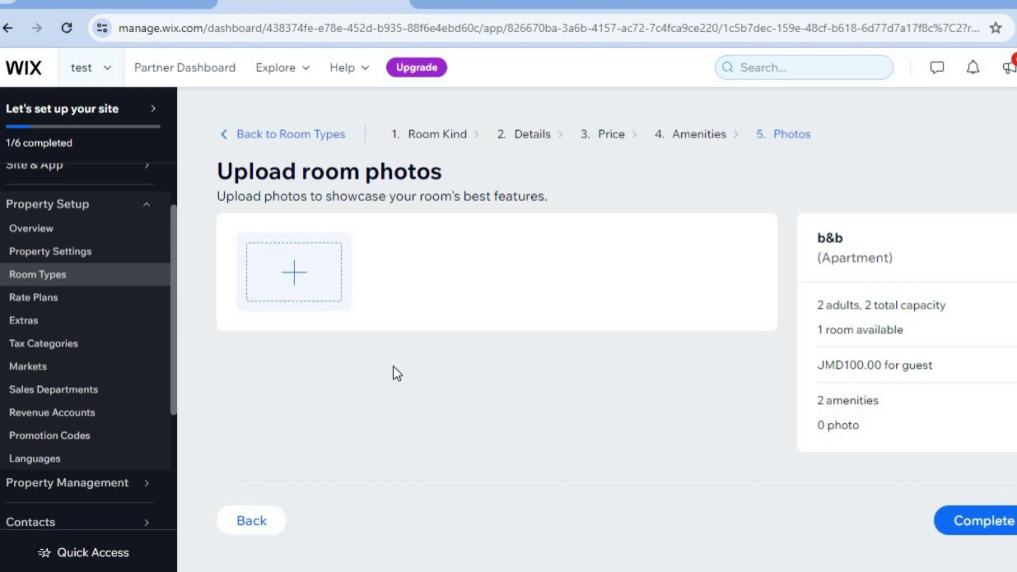
Step: Search the image library for "house" and add the House image from Media from Wix as a room photo
{"action": "left_click", "coordinate": [315, 291]}
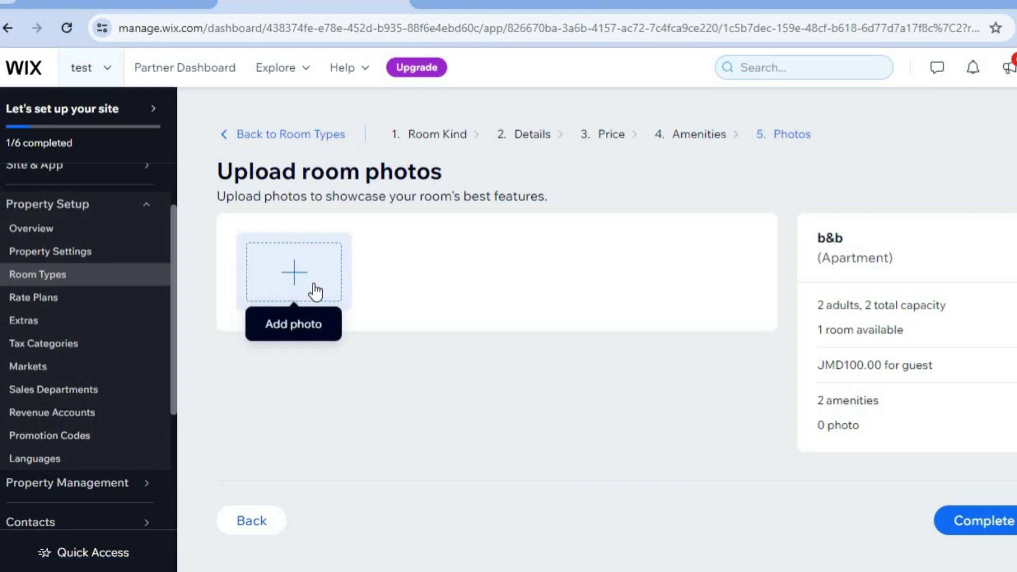
{"action": "left_click", "coordinate": [314, 291]}
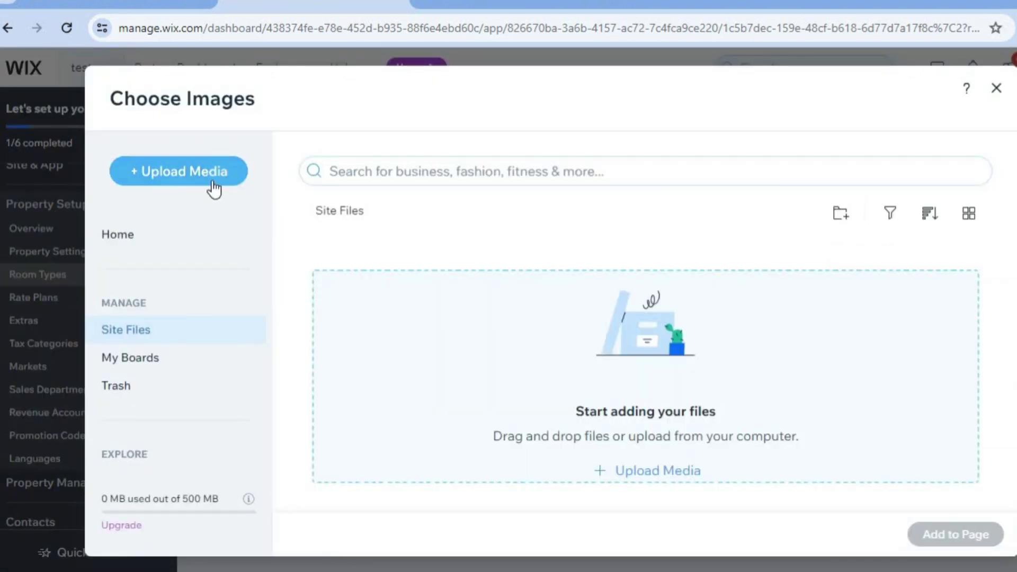
{"action": "left_click", "coordinate": [402, 177]}
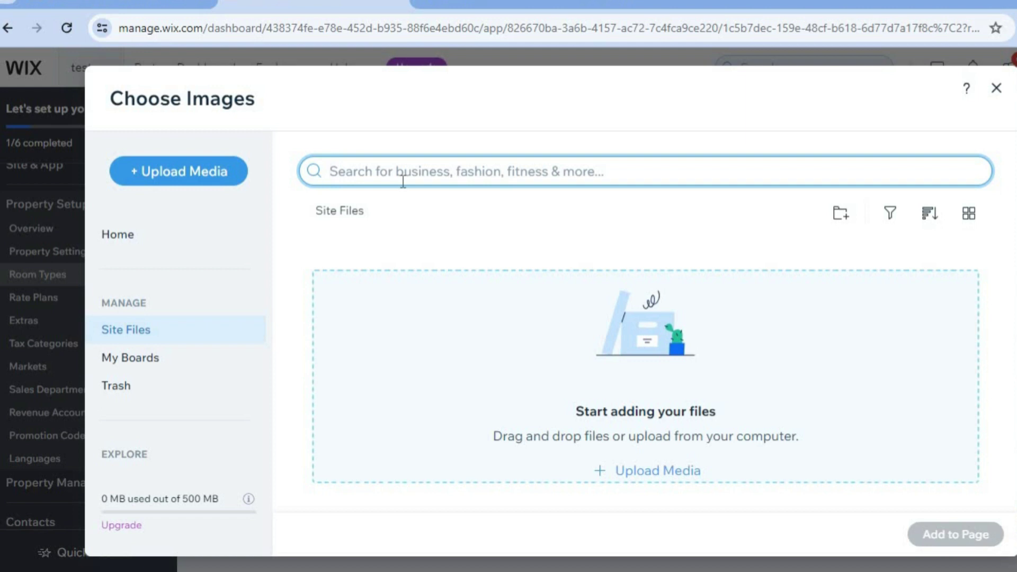
{"action": "type", "text": "house"}
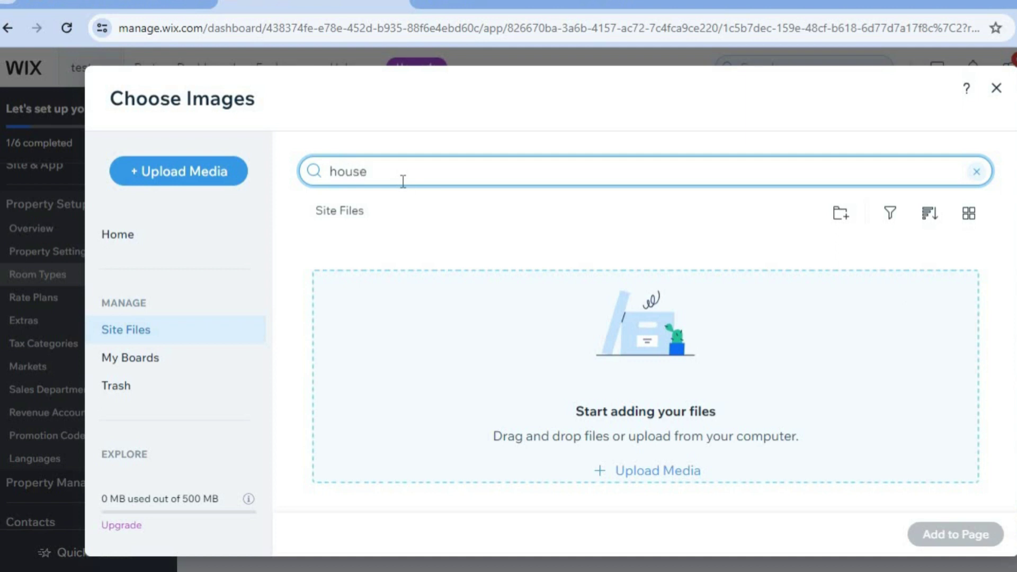
{"action": "key", "text": "Return"}
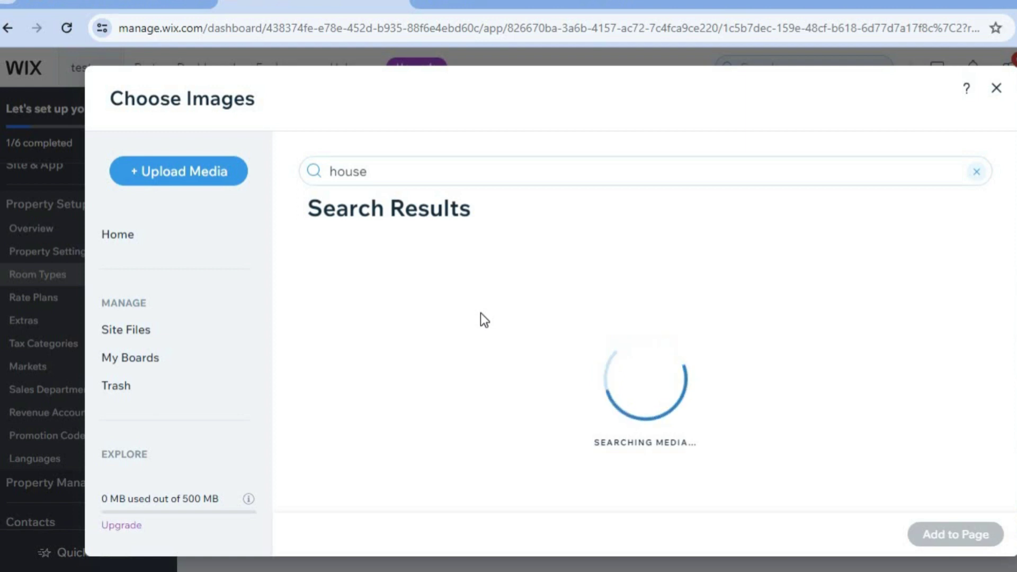
{"action": "mouse_move", "coordinate": [483, 365]}
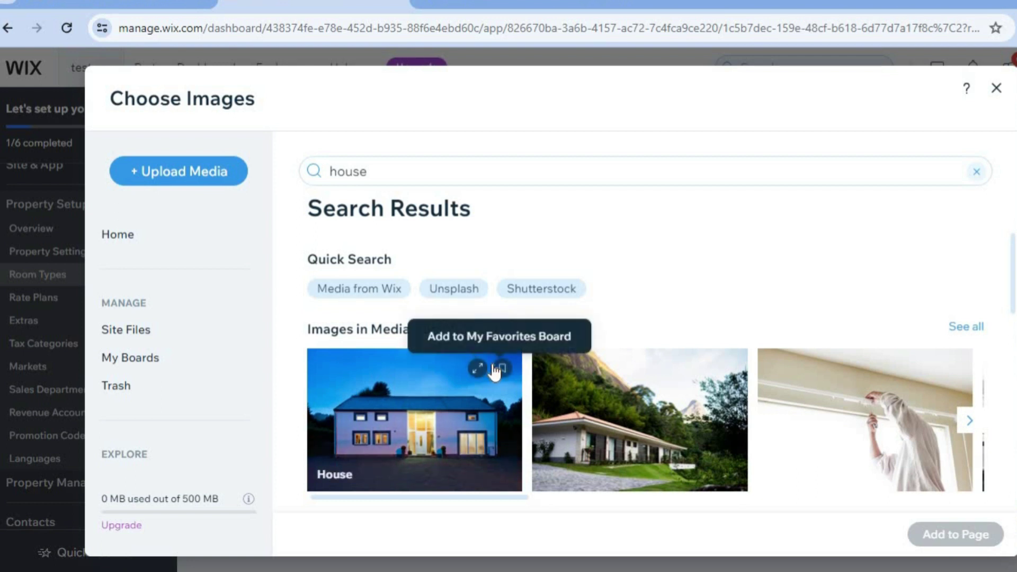
{"action": "left_click", "coordinate": [432, 426]}
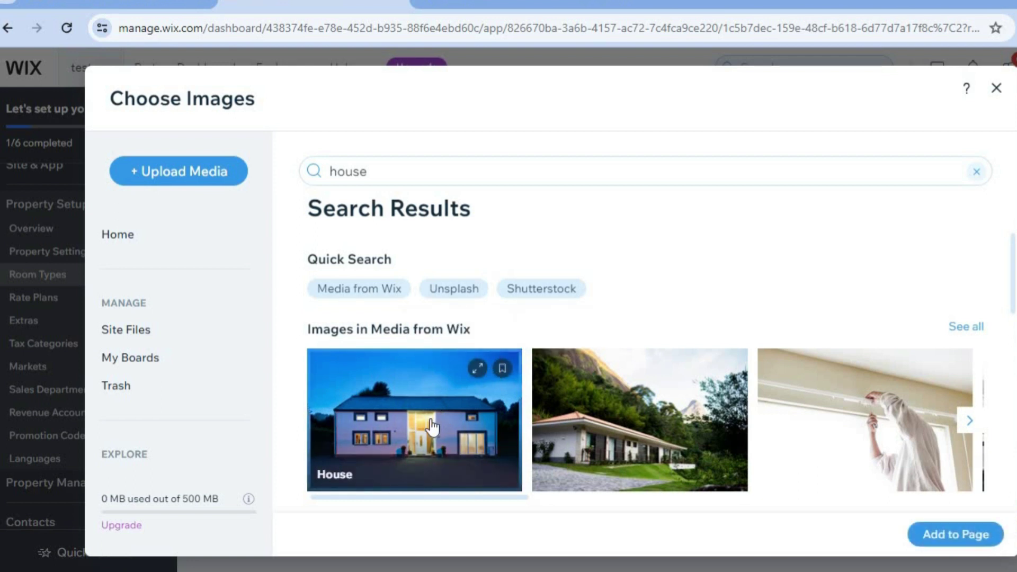
{"action": "left_click", "coordinate": [963, 536]}
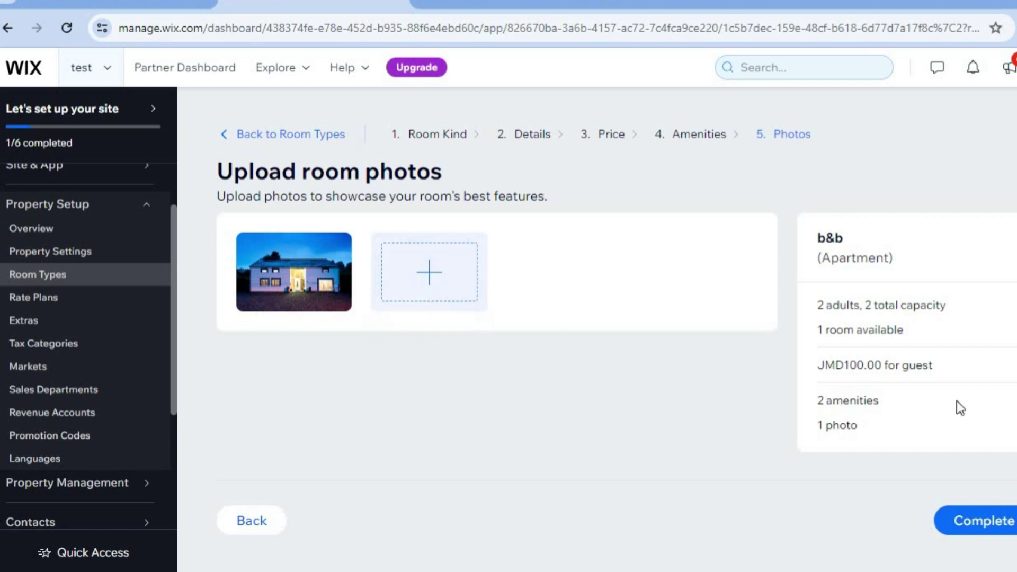
Step: Complete the room setup with bookable dates from Jan 9, 2024 to Jan 31, 2024 and save it
{"action": "left_click", "coordinate": [1007, 528]}
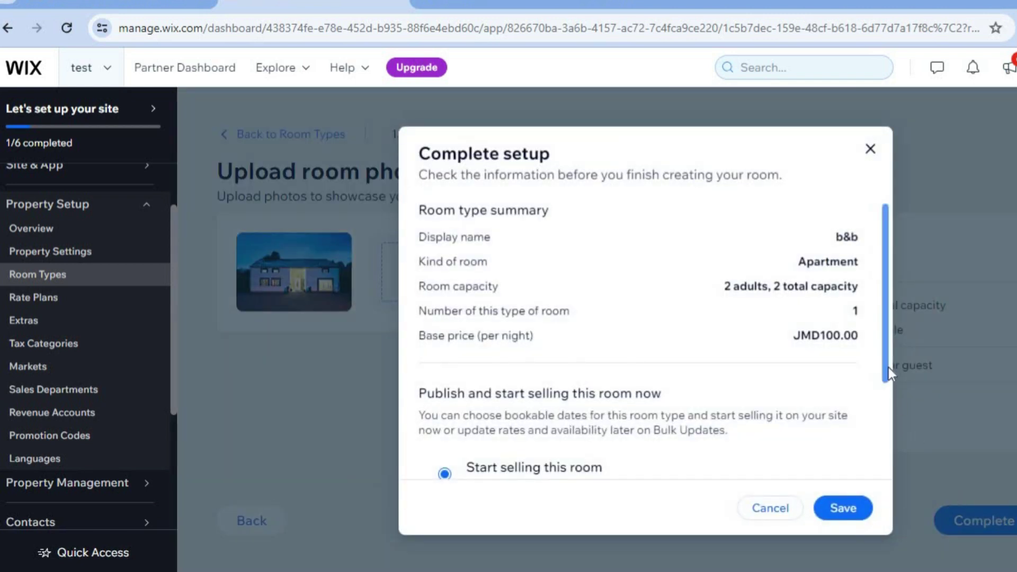
{"action": "scroll", "coordinate": [891, 459], "scroll_direction": "down", "scroll_amount": 2}
{"action": "scroll", "coordinate": [891, 461], "scroll_direction": "down", "scroll_amount": 1}
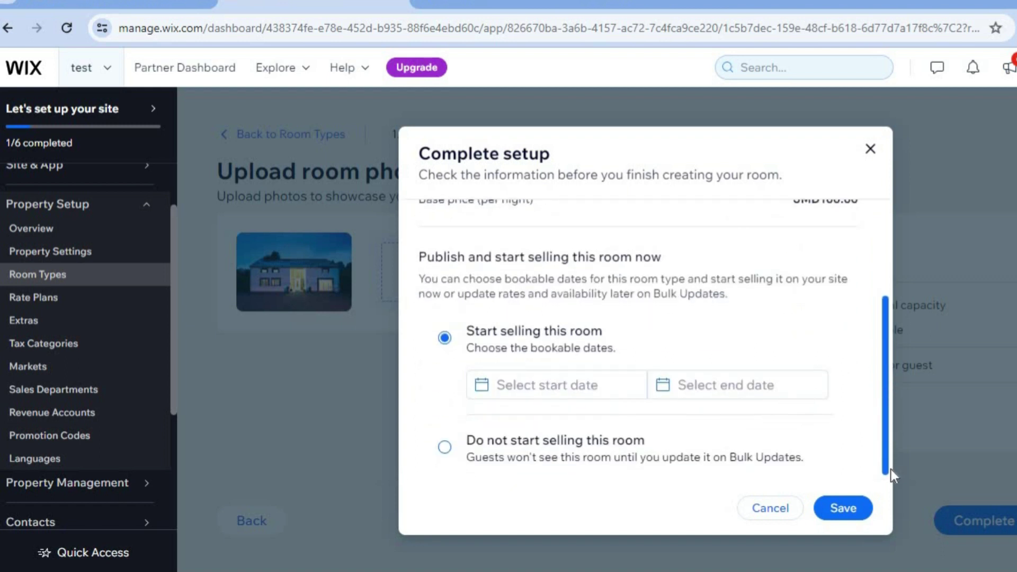
{"action": "left_click_drag", "start_coordinate": [891, 469], "coordinate": [885, 355]}
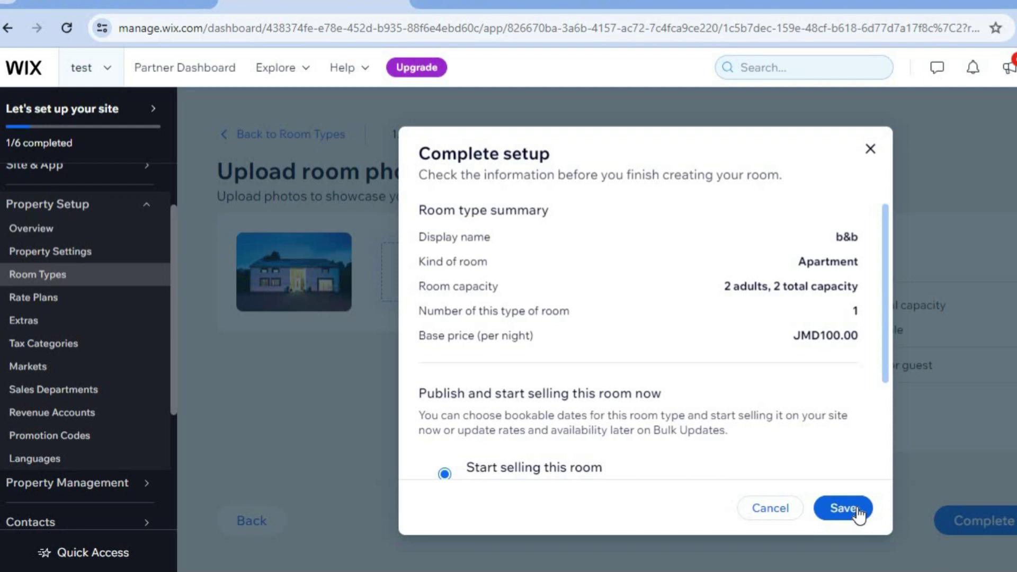
{"action": "left_click_drag", "start_coordinate": [880, 269], "coordinate": [885, 438]}
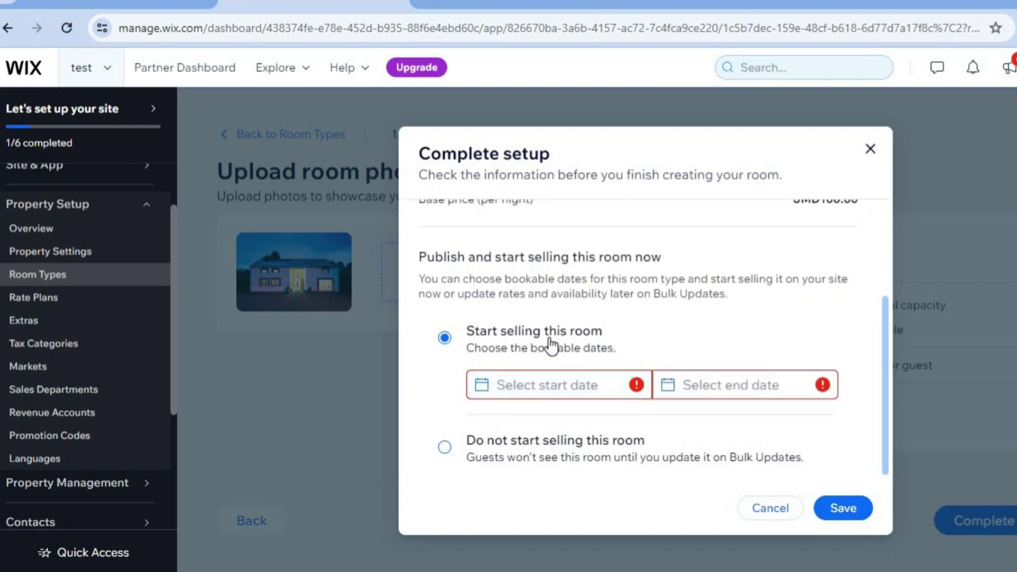
{"action": "left_click", "coordinate": [542, 389]}
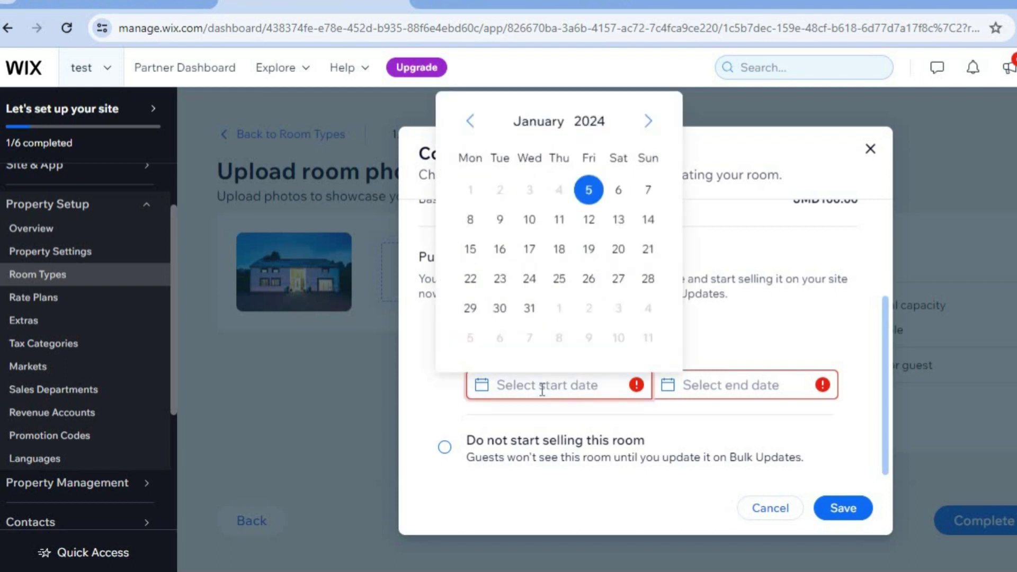
{"action": "left_click", "coordinate": [500, 221]}
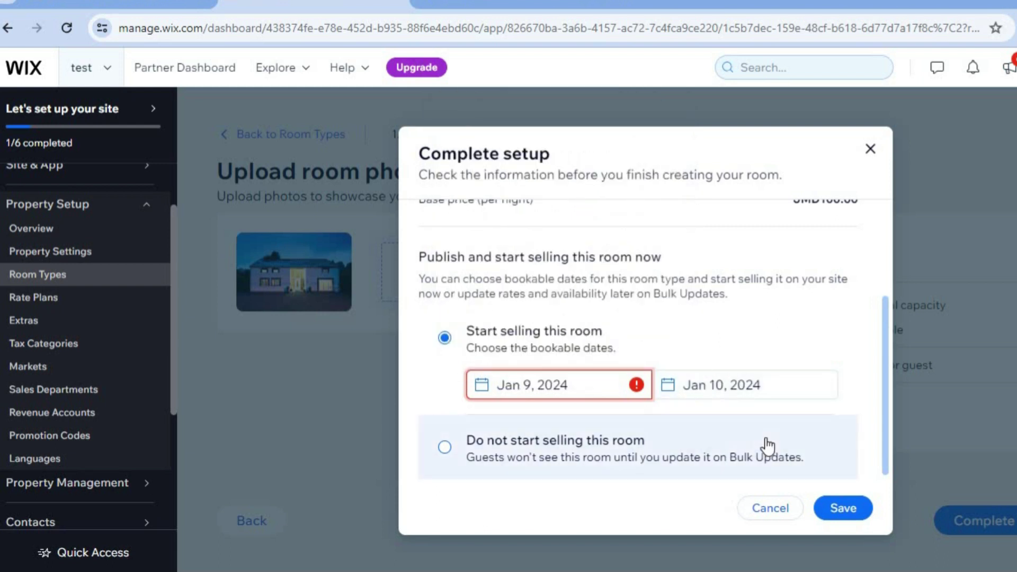
{"action": "left_click", "coordinate": [779, 393]}
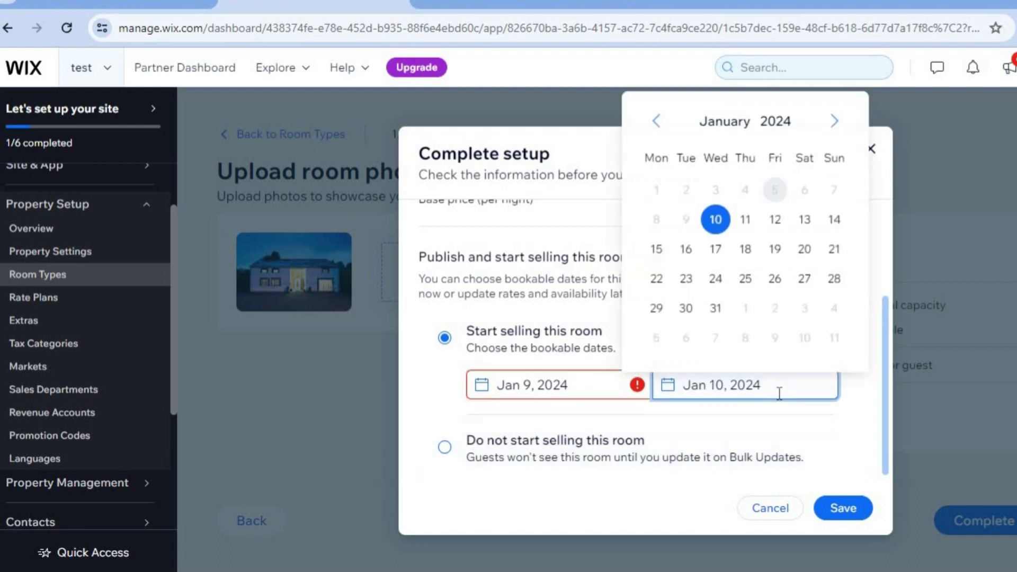
{"action": "left_click", "coordinate": [715, 309]}
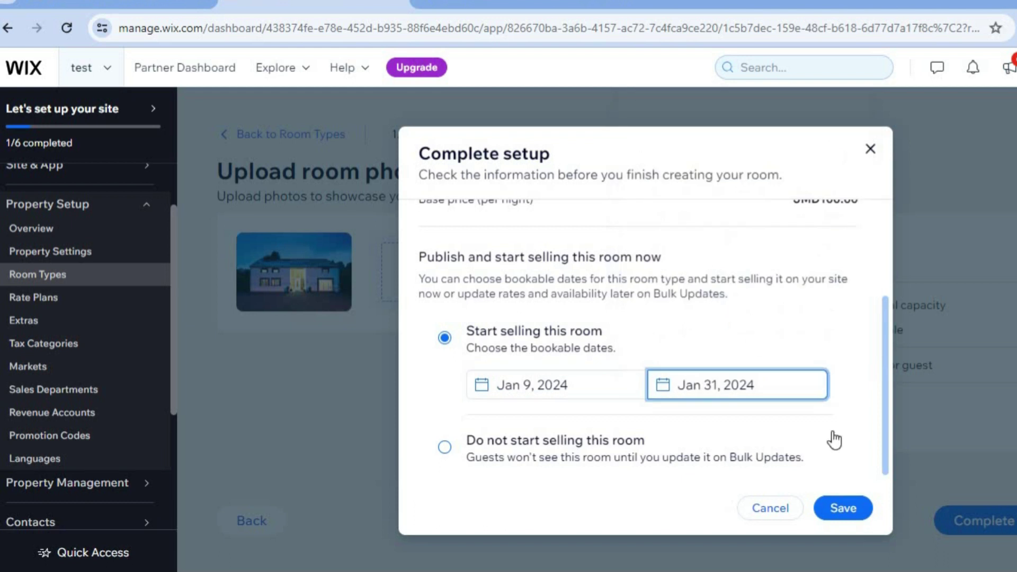
{"action": "left_click", "coordinate": [842, 510]}
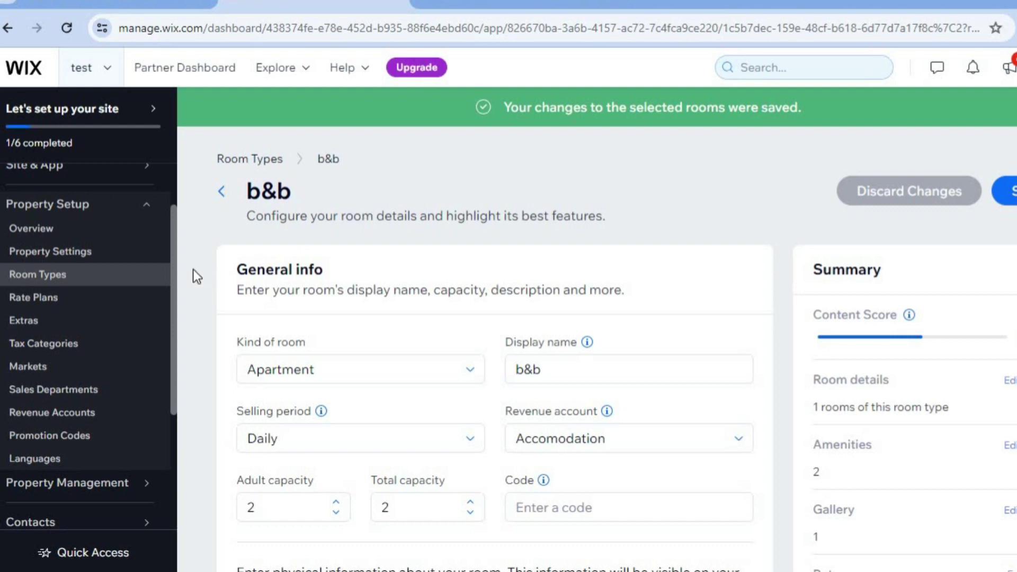
Step: Open the property's Reservations page under Property Management
{"action": "left_click_drag", "start_coordinate": [174, 269], "coordinate": [174, 294]}
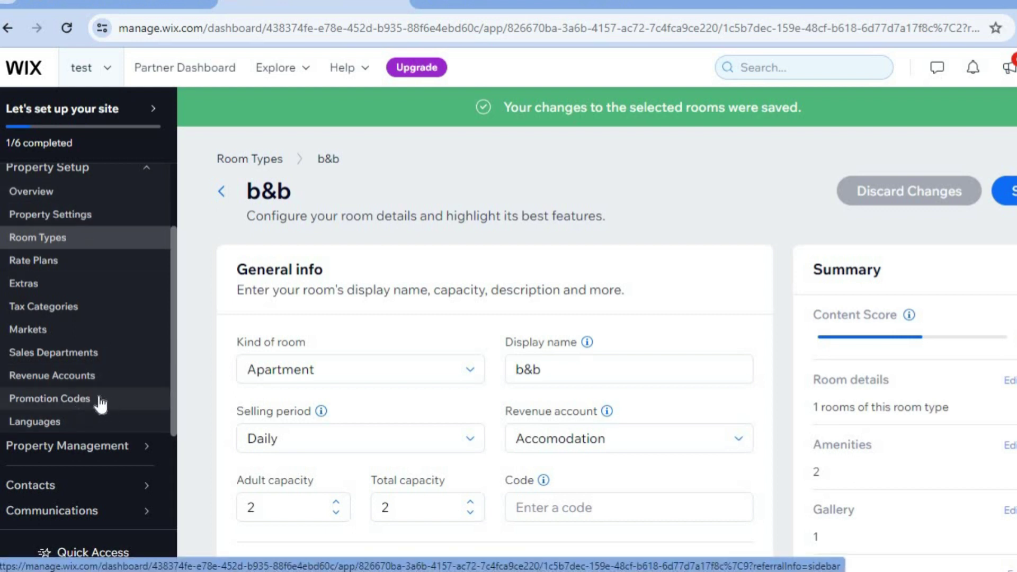
{"action": "left_click_drag", "start_coordinate": [174, 376], "coordinate": [172, 464]}
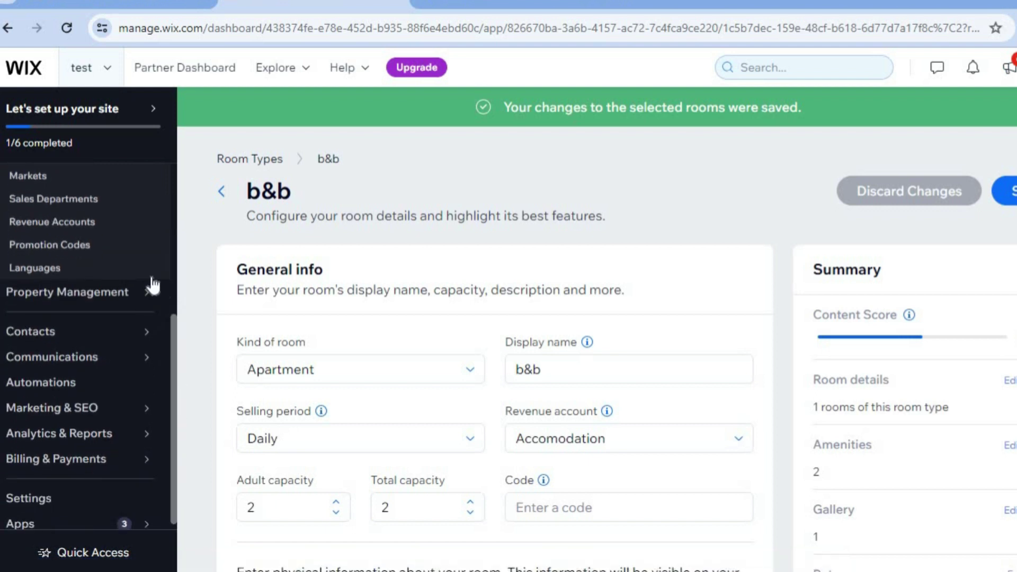
{"action": "mouse_move", "coordinate": [145, 296]}
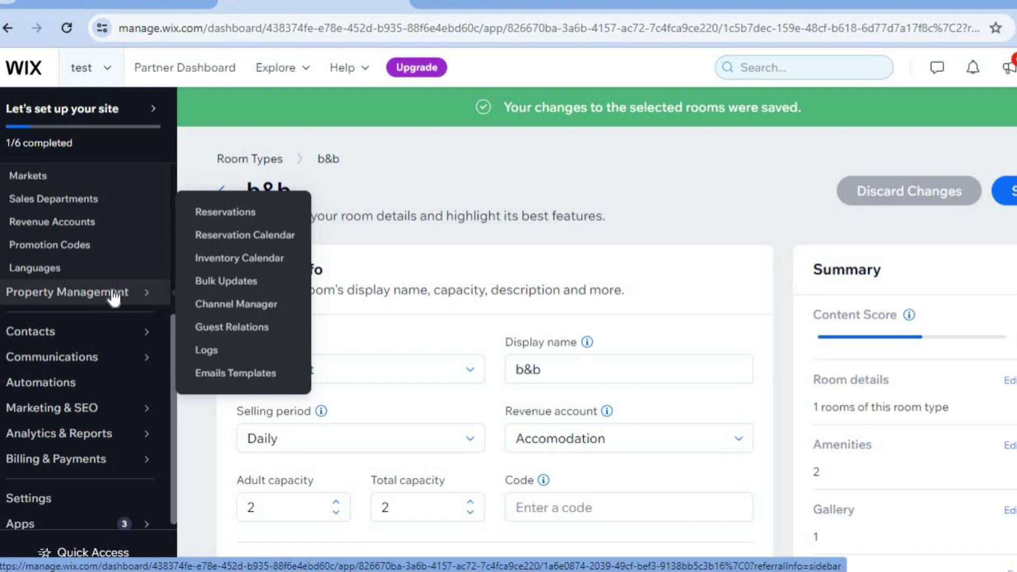
{"action": "left_click", "coordinate": [212, 223]}
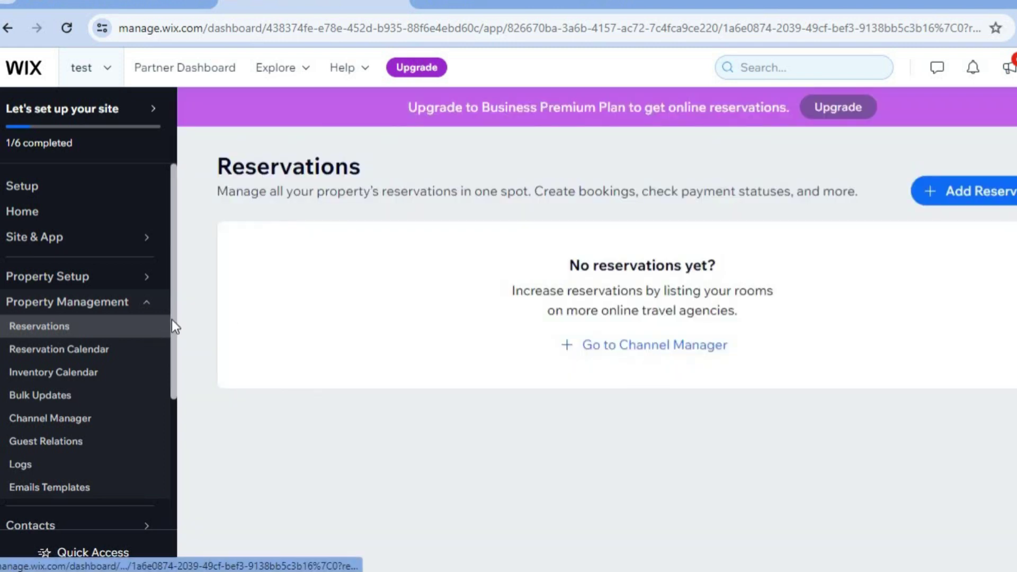
Step: Open the site's payment method management from the Payments page and examine the available payment providers
{"action": "left_click_drag", "start_coordinate": [172, 320], "coordinate": [172, 463]}
{"action": "mouse_move", "coordinate": [95, 456]}
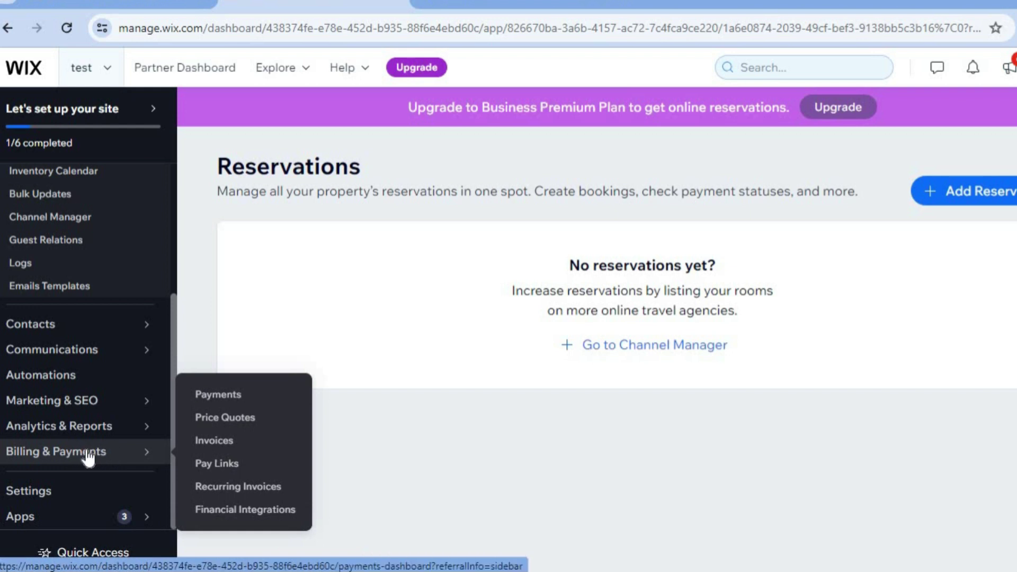
{"action": "left_click", "coordinate": [222, 402]}
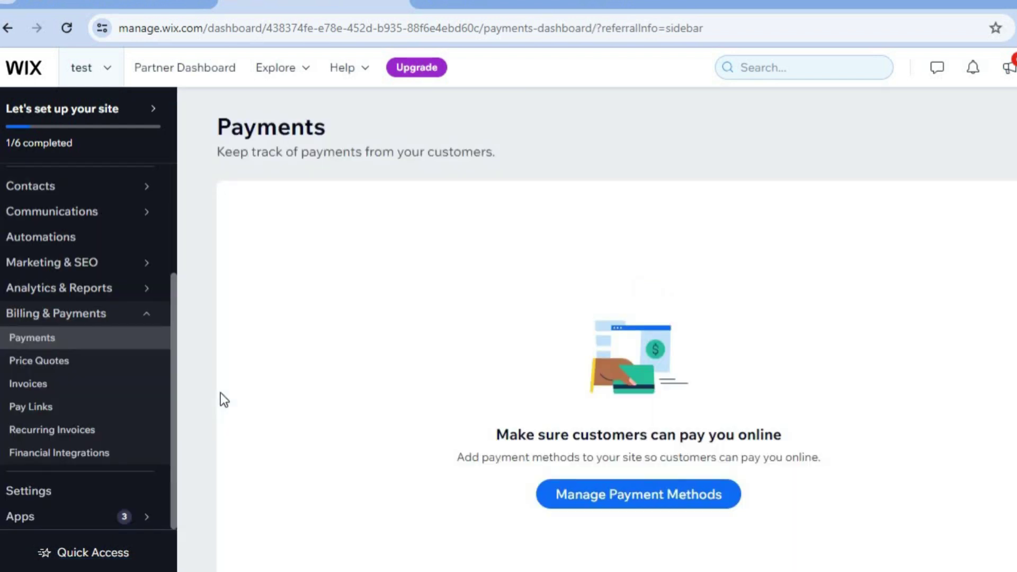
{"action": "left_click", "coordinate": [603, 508]}
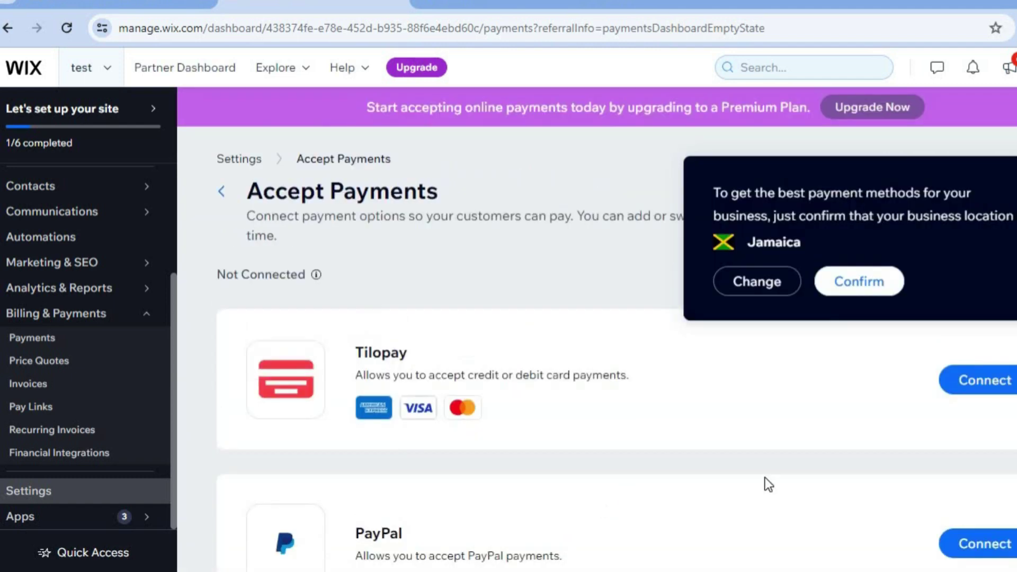
{"action": "scroll", "coordinate": [890, 371], "scroll_direction": "down", "scroll_amount": 2}
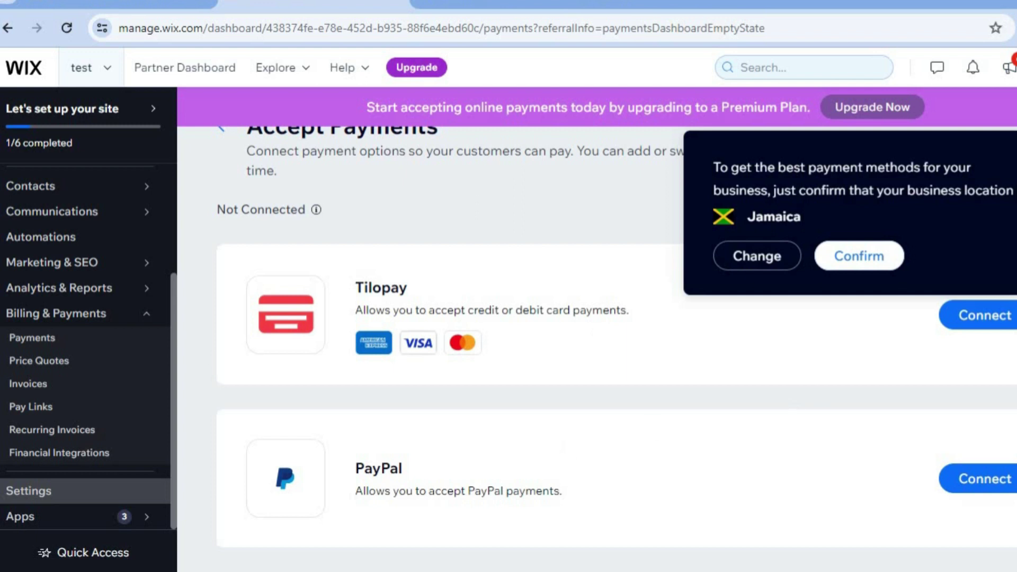
{"action": "scroll", "coordinate": [783, 331], "scroll_direction": "up", "scroll_amount": 2}
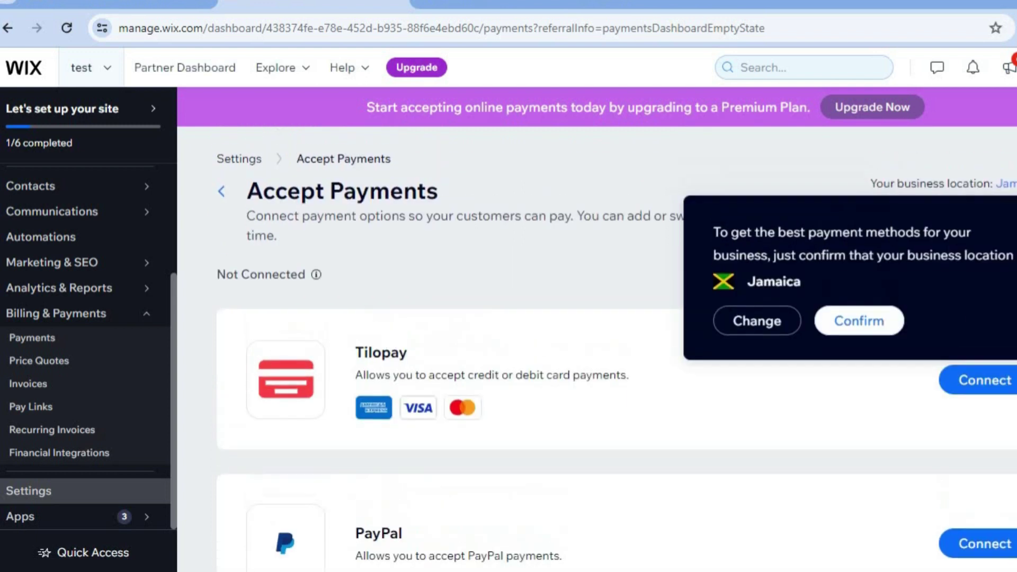
Step: Change the business location for accepting payments to United States
{"action": "left_click", "coordinate": [781, 325]}
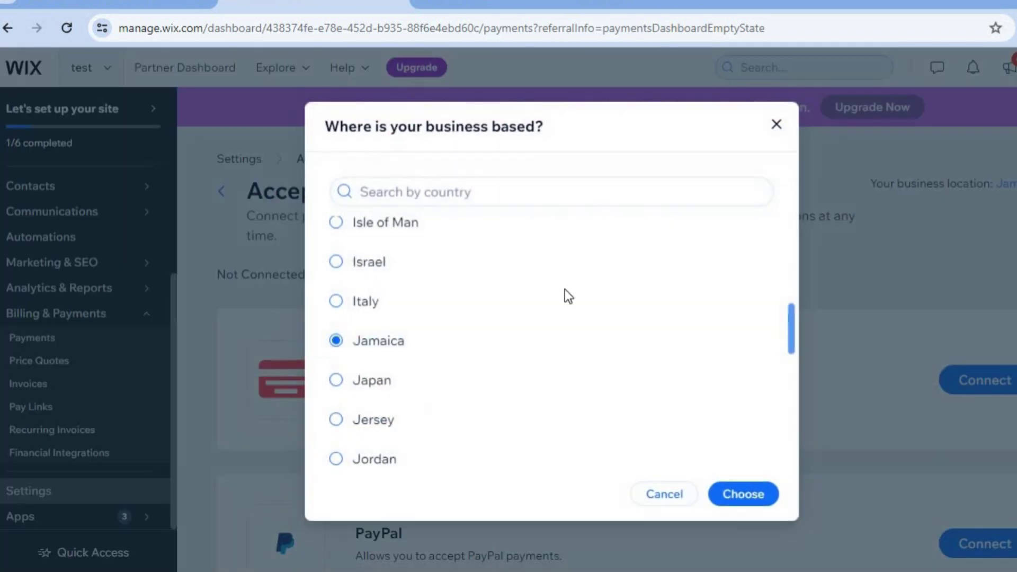
{"action": "left_click", "coordinate": [510, 194]}
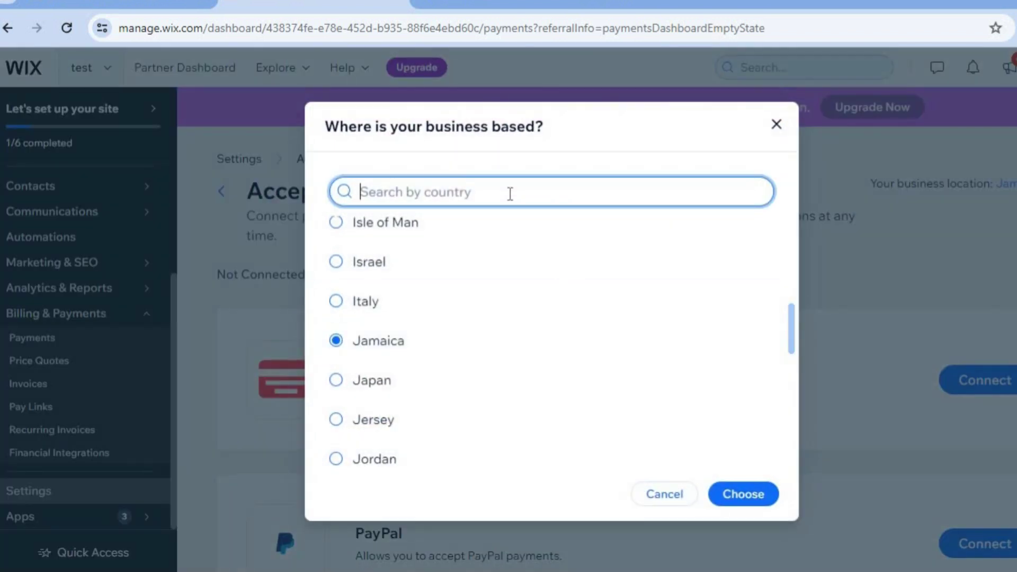
{"action": "type", "text": "united"}
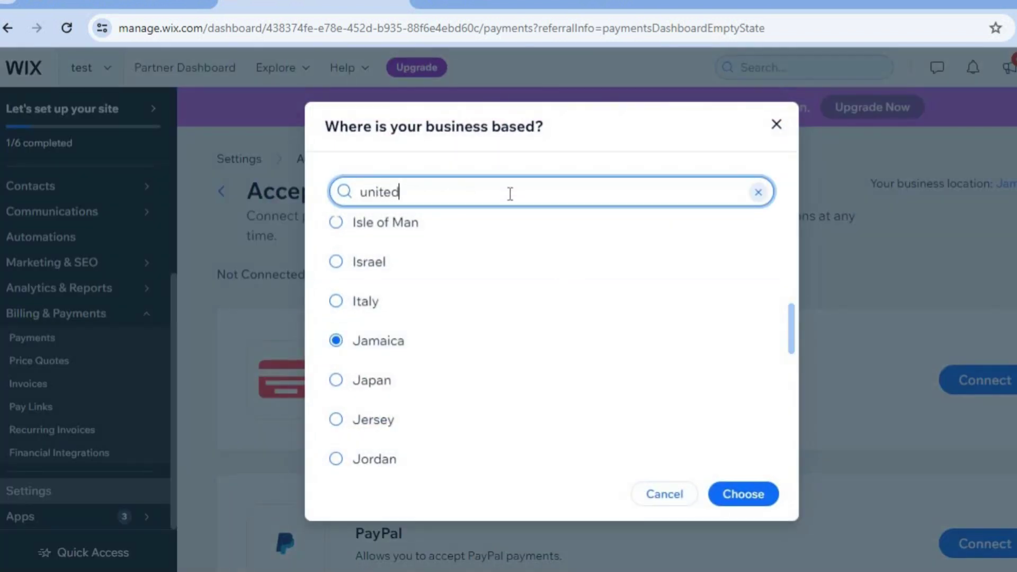
{"action": "left_click", "coordinate": [434, 320]}
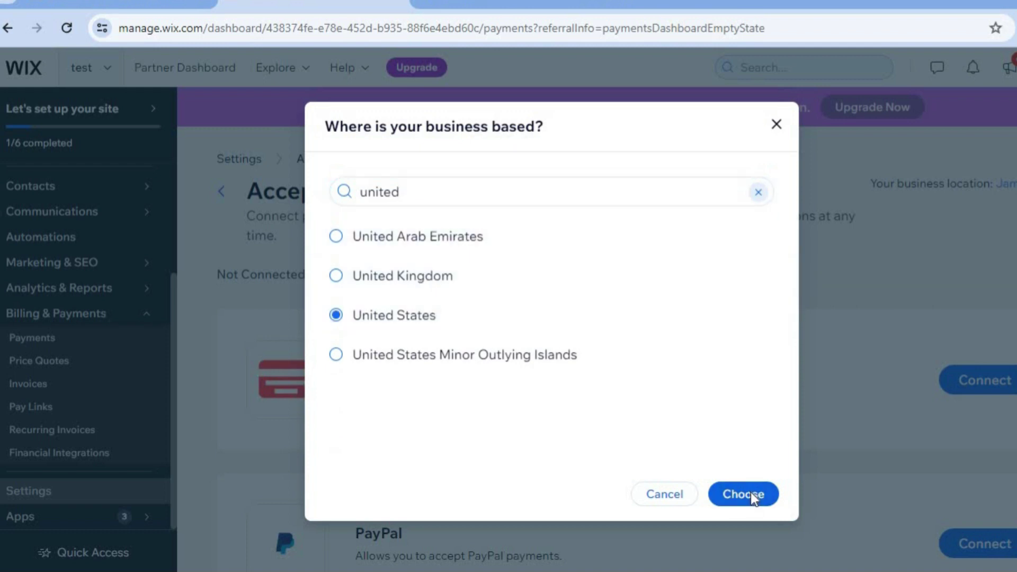
{"action": "left_click", "coordinate": [751, 494]}
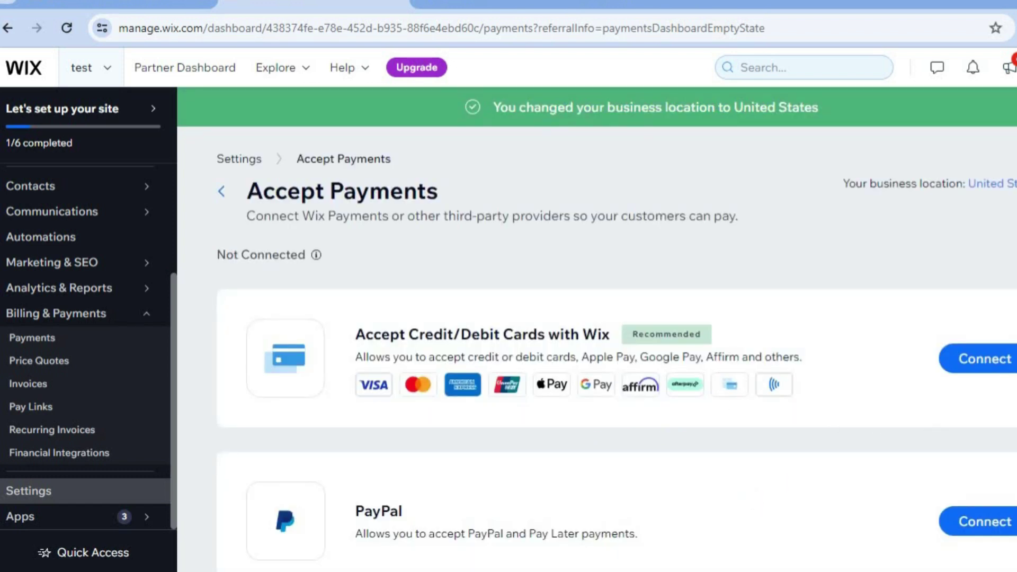
Step: Examine the payment providers offered for the business location, including those on the More Payment Options page
{"action": "scroll", "coordinate": [617, 353], "scroll_direction": "down", "scroll_amount": 1}
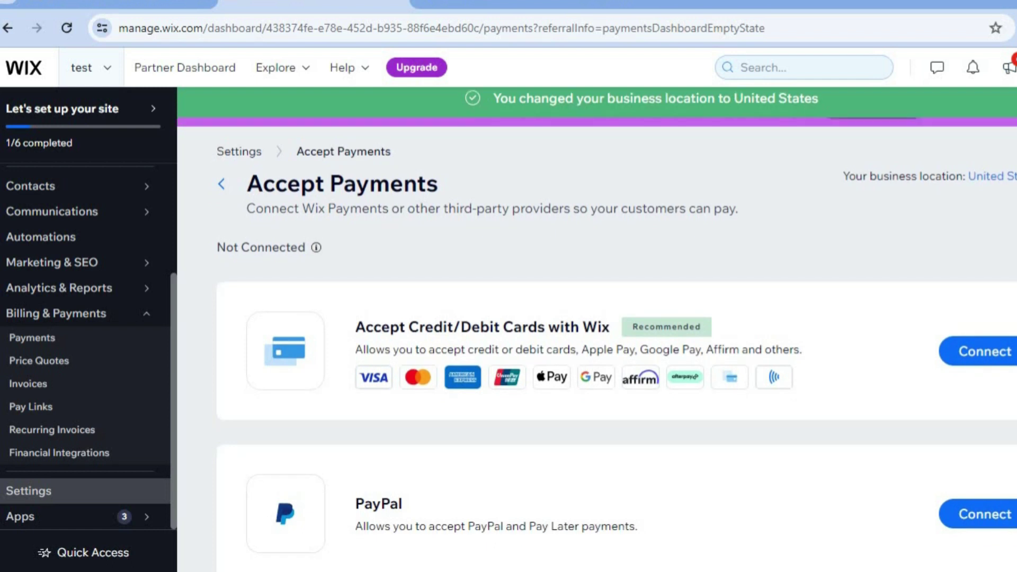
{"action": "scroll", "coordinate": [616, 376], "scroll_direction": "down", "scroll_amount": 5}
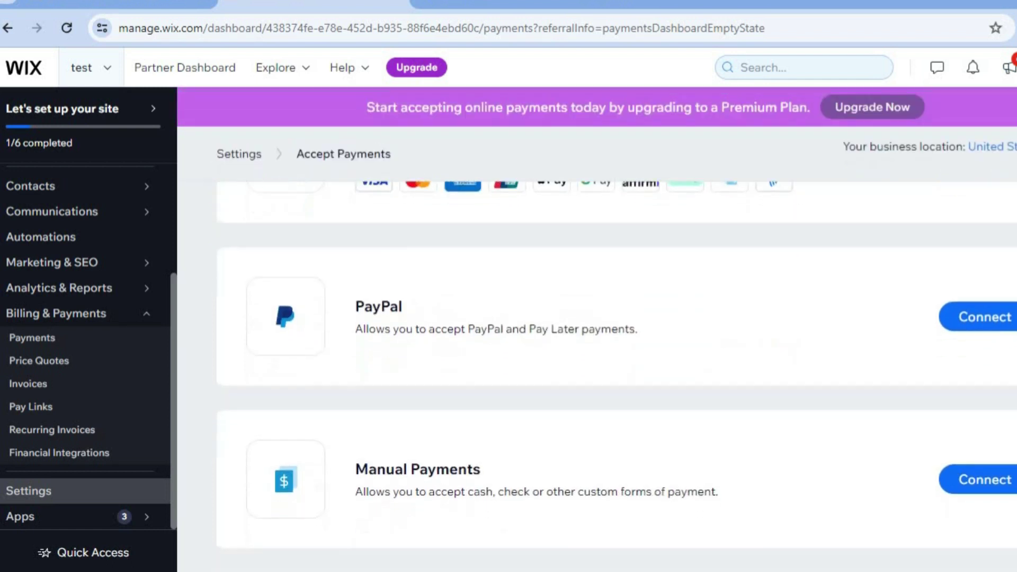
{"action": "scroll", "coordinate": [617, 376], "scroll_direction": "down", "scroll_amount": 1}
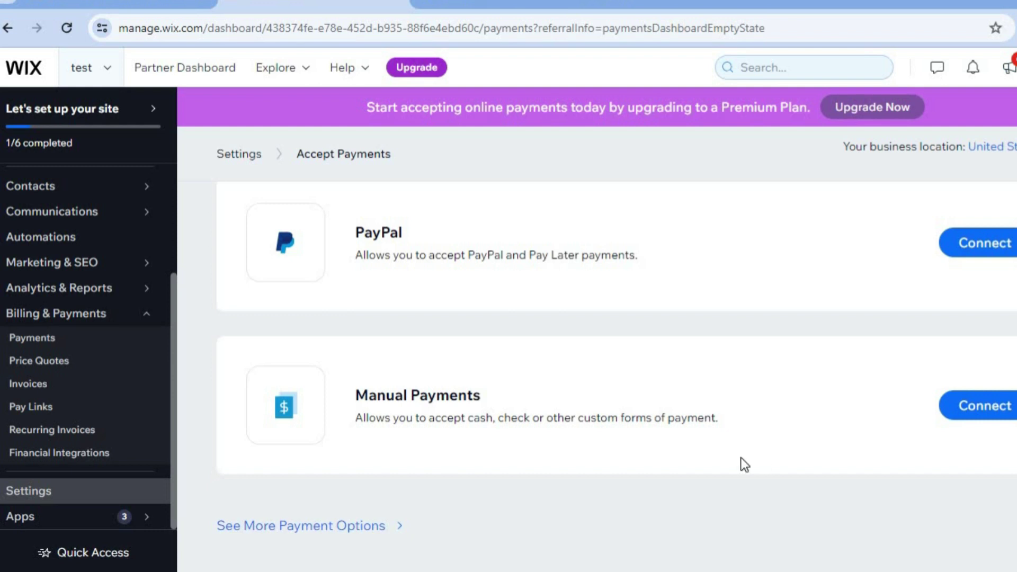
{"action": "left_click", "coordinate": [325, 527]}
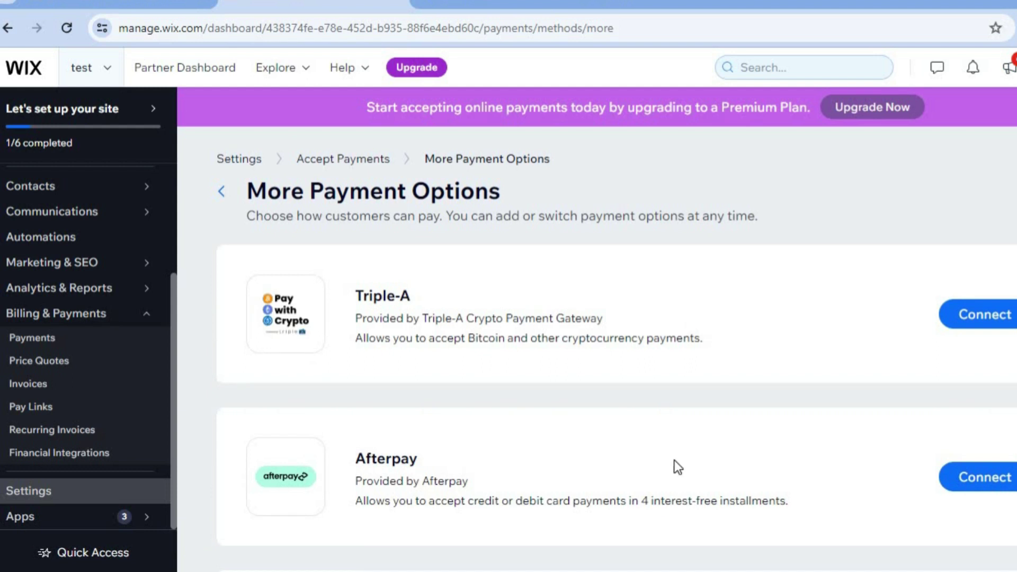
{"action": "scroll", "coordinate": [597, 350], "scroll_direction": "down", "scroll_amount": 3}
{"action": "scroll", "coordinate": [597, 349], "scroll_direction": "up", "scroll_amount": 3}
{"action": "scroll", "coordinate": [617, 352], "scroll_direction": "down", "scroll_amount": 10}
{"action": "scroll", "coordinate": [616, 379], "scroll_direction": "down", "scroll_amount": 7}
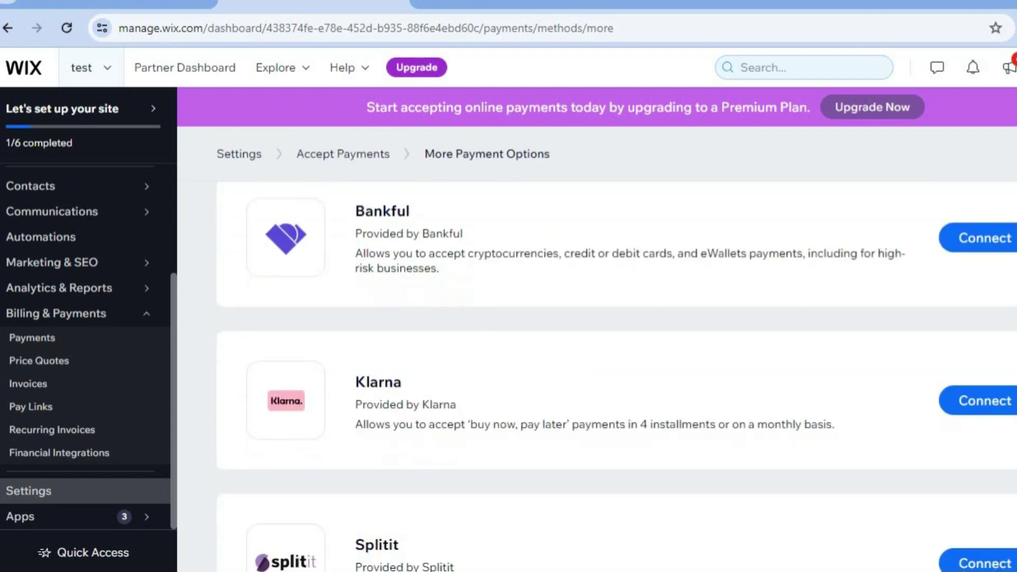
{"action": "scroll", "coordinate": [617, 366], "scroll_direction": "up", "scroll_amount": 12}
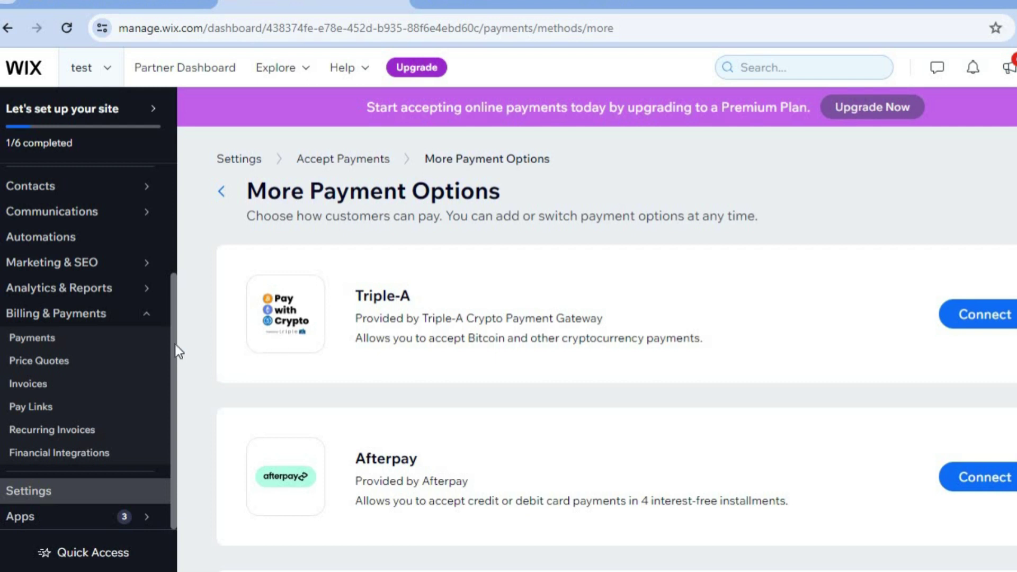
Step: Go to the site's Setup page, start designing the site, and choose to customize a designed template
{"action": "left_click_drag", "start_coordinate": [175, 345], "coordinate": [182, 206]}
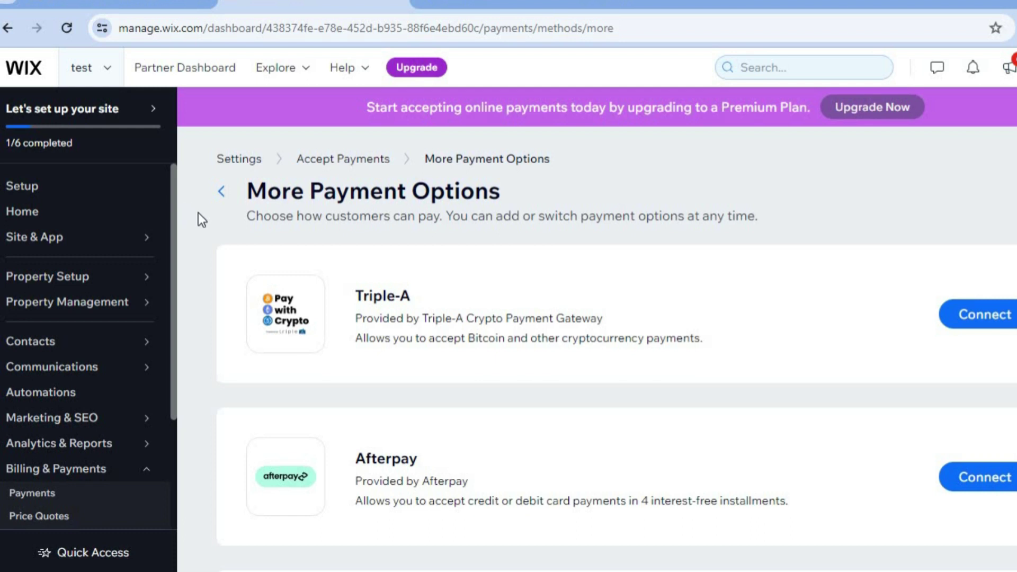
{"action": "left_click", "coordinate": [108, 187]}
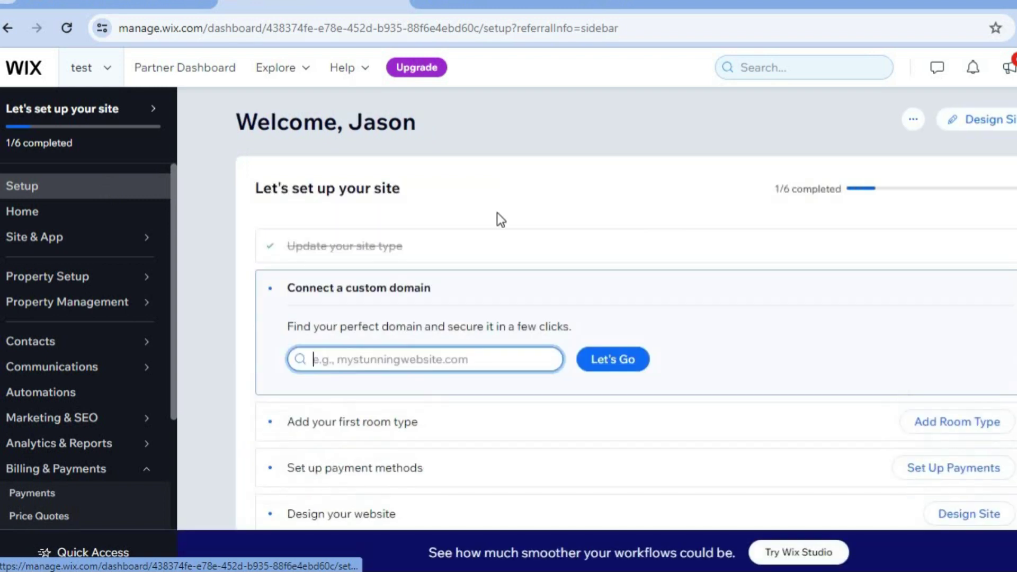
{"action": "left_click", "coordinate": [984, 122]}
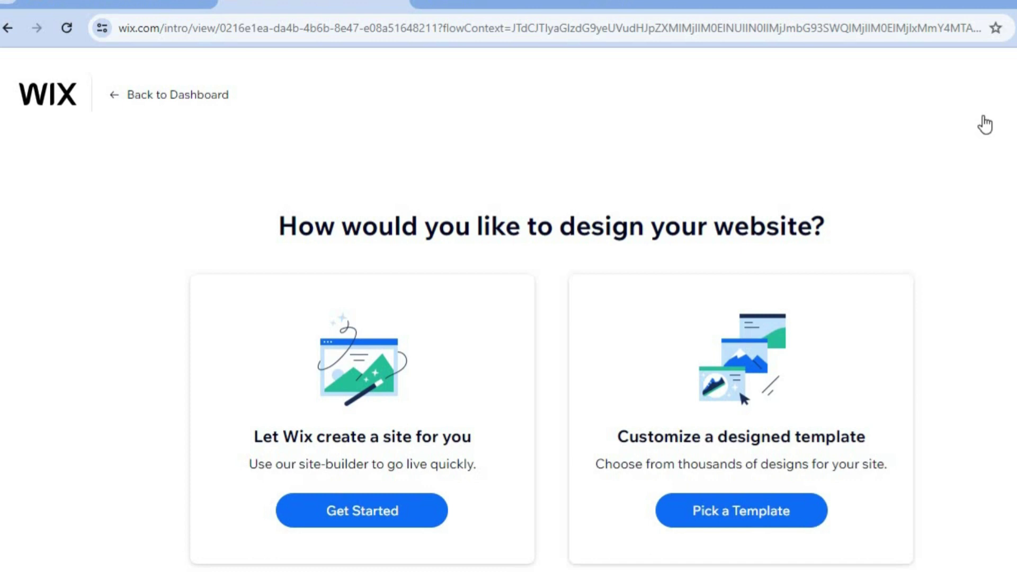
{"action": "left_click", "coordinate": [728, 511]}
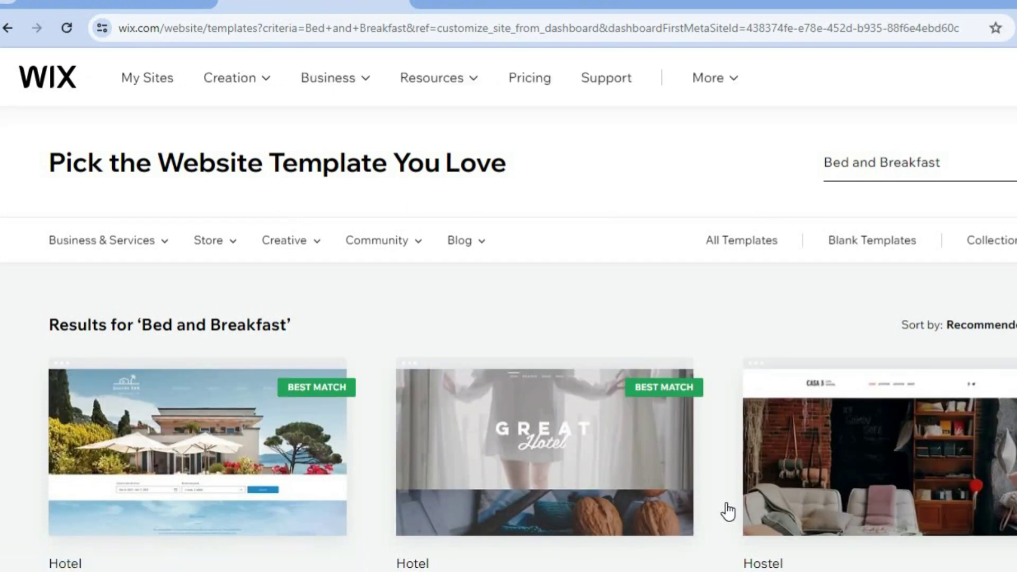
Step: Examine the website templates offered for Bed and Breakfast
{"action": "scroll", "coordinate": [508, 306], "scroll_direction": "down", "scroll_amount": 1}
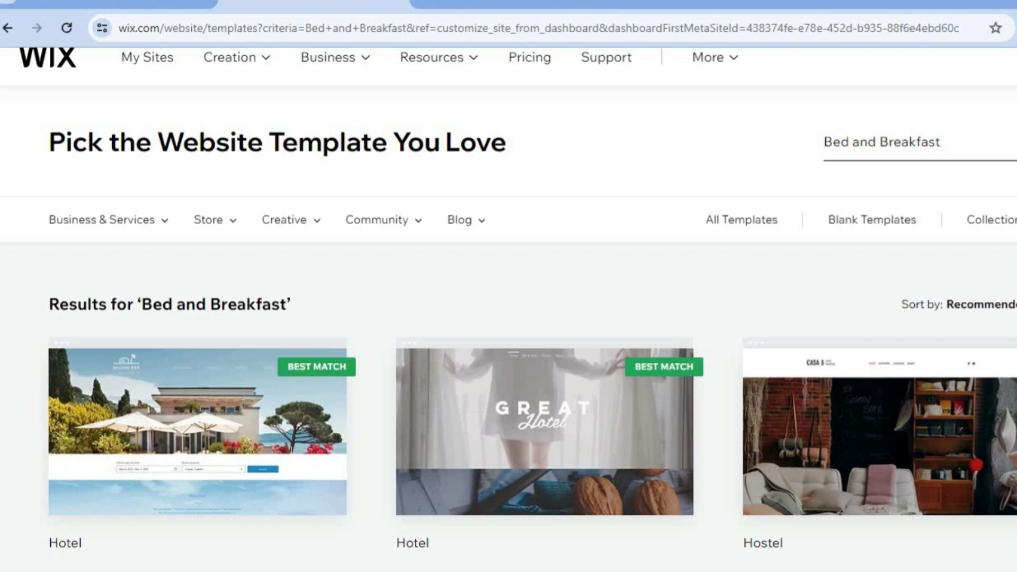
{"action": "scroll", "coordinate": [508, 297], "scroll_direction": "down", "scroll_amount": 5}
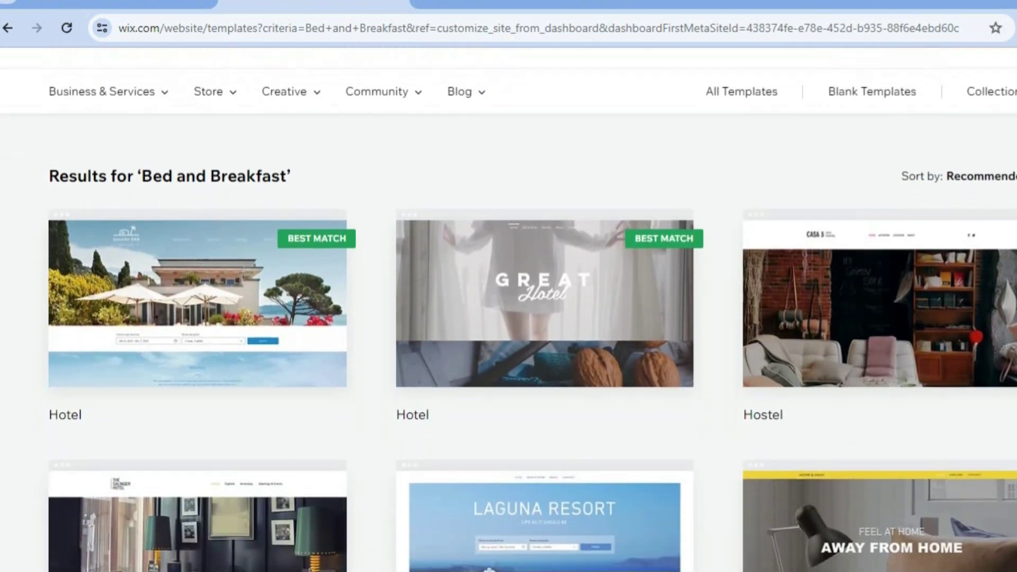
{"action": "scroll", "coordinate": [508, 318], "scroll_direction": "down", "scroll_amount": 5}
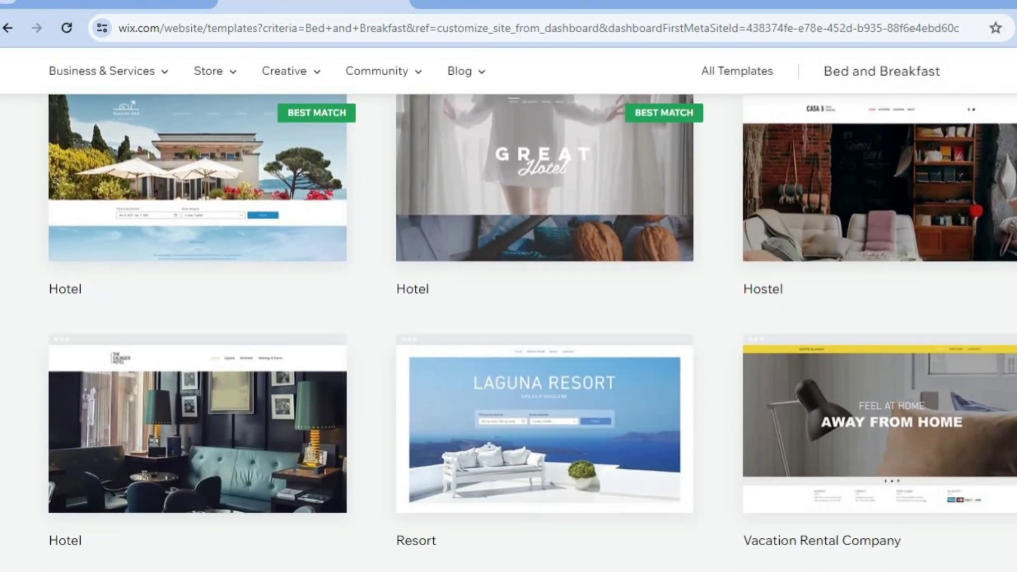
{"action": "scroll", "coordinate": [508, 318], "scroll_direction": "down", "scroll_amount": 5}
{"action": "scroll", "coordinate": [508, 318], "scroll_direction": "down", "scroll_amount": 4}
{"action": "scroll", "coordinate": [508, 318], "scroll_direction": "down", "scroll_amount": 6}
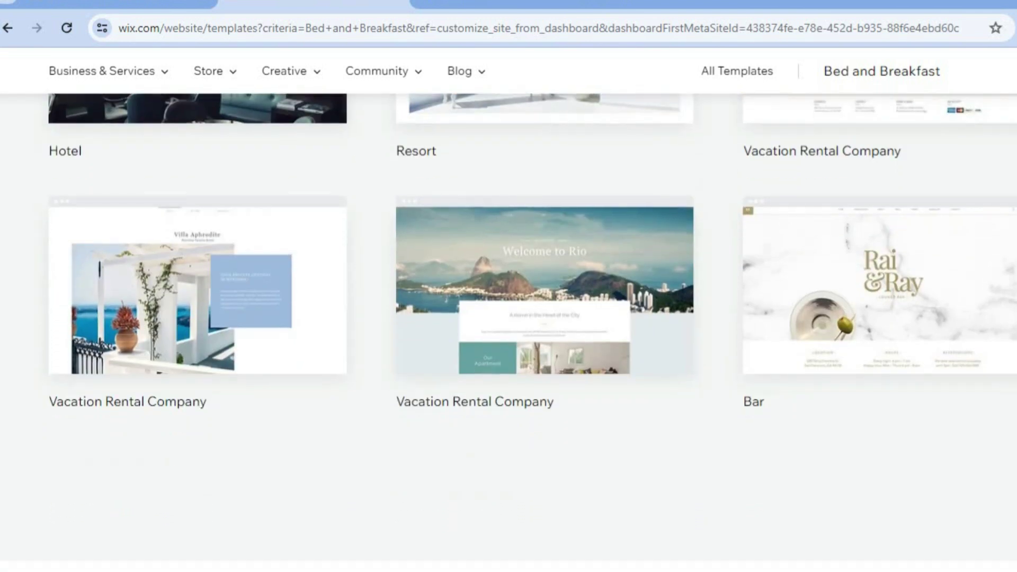
{"action": "scroll", "coordinate": [509, 318], "scroll_direction": "down", "scroll_amount": 5}
{"action": "scroll", "coordinate": [509, 318], "scroll_direction": "up", "scroll_amount": 6}
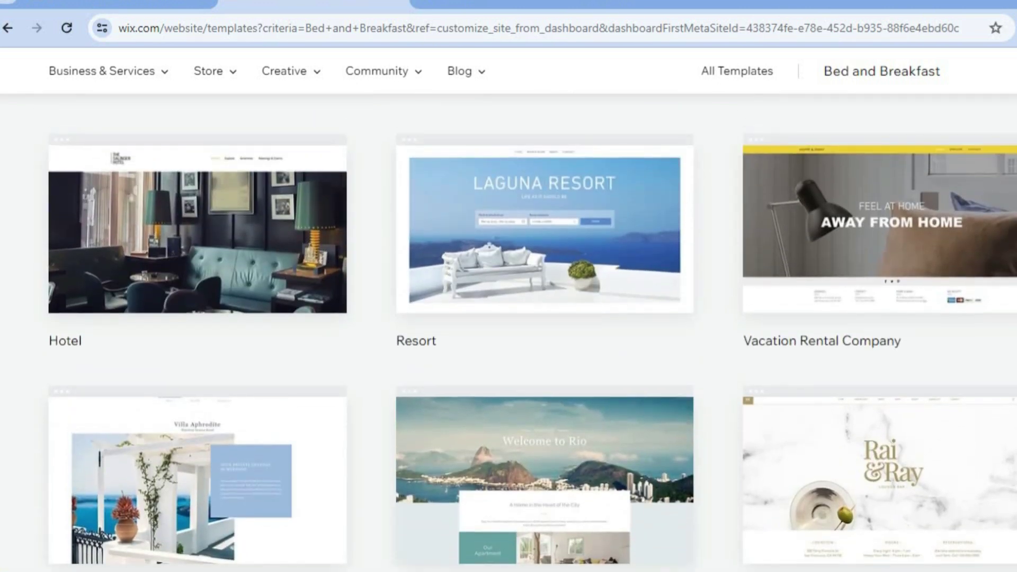
{"action": "scroll", "coordinate": [532, 332], "scroll_direction": "up", "scroll_amount": 1}
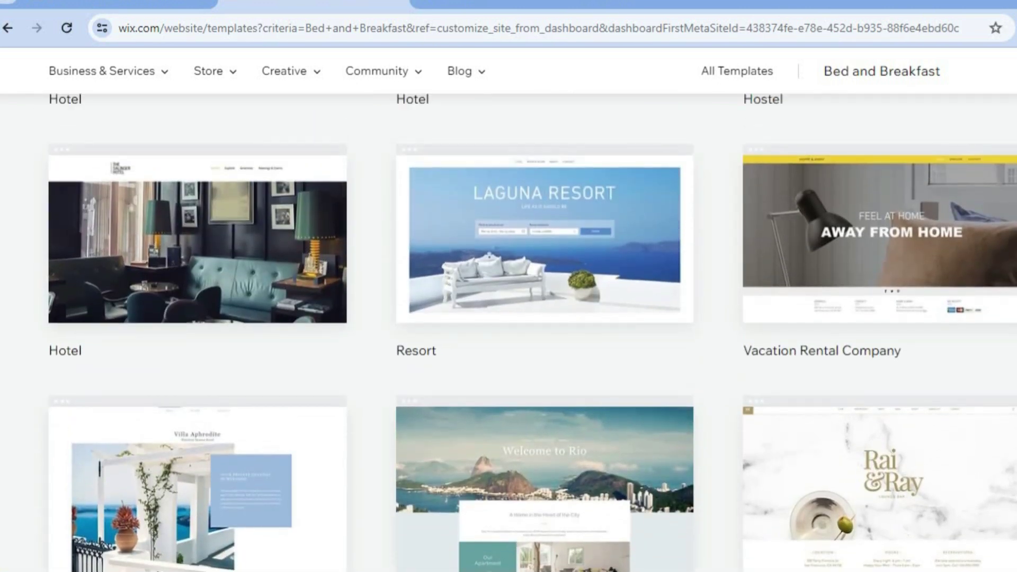
{"action": "scroll", "coordinate": [509, 318], "scroll_direction": "up", "scroll_amount": 1}
{"action": "scroll", "coordinate": [509, 318], "scroll_direction": "up", "scroll_amount": 6}
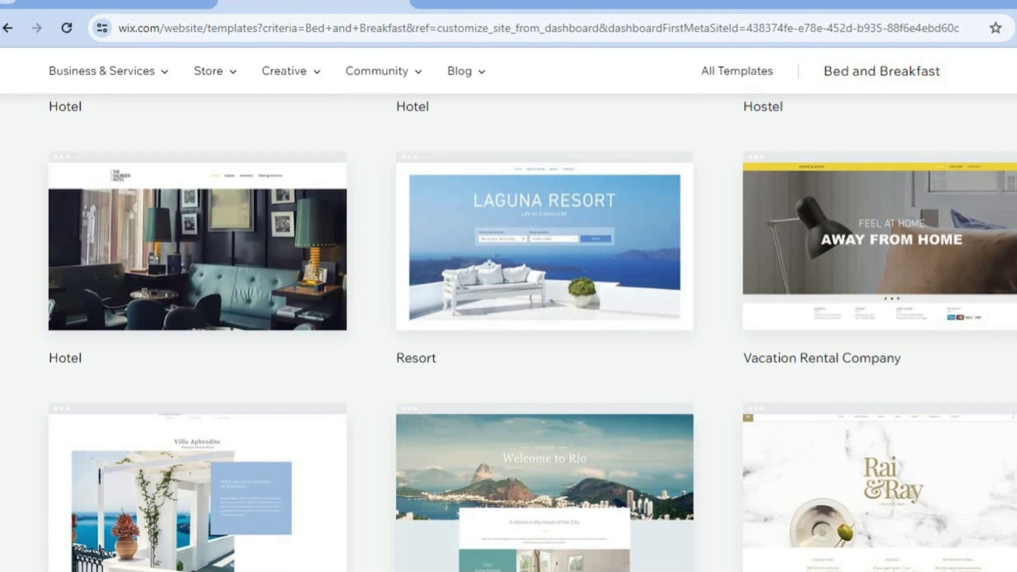
{"action": "scroll", "coordinate": [508, 312], "scroll_direction": "down", "scroll_amount": 1}
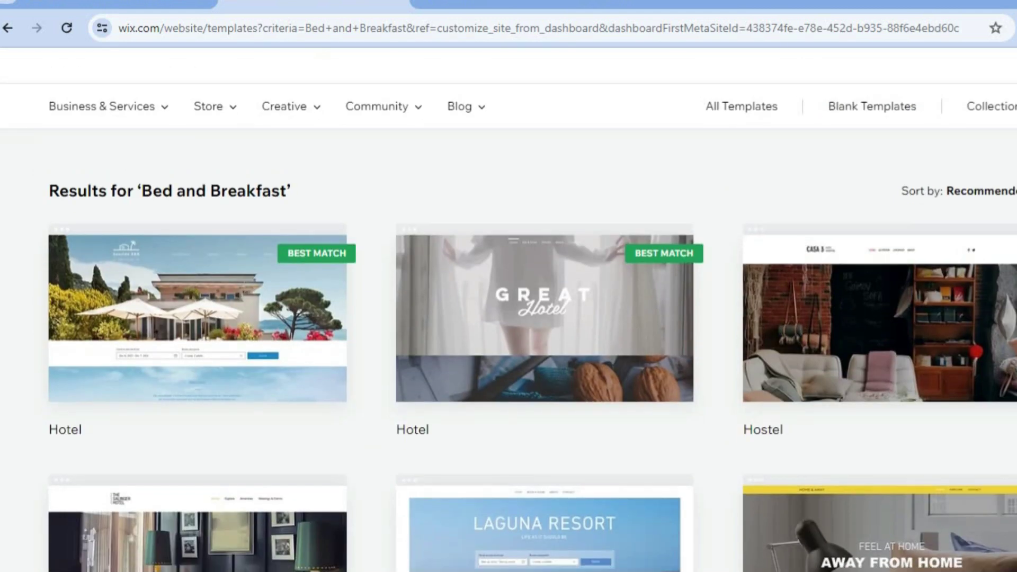
Step: Open the first best-match Hotel template for editing and dismiss the AI site content offer
{"action": "mouse_move", "coordinate": [256, 359]}
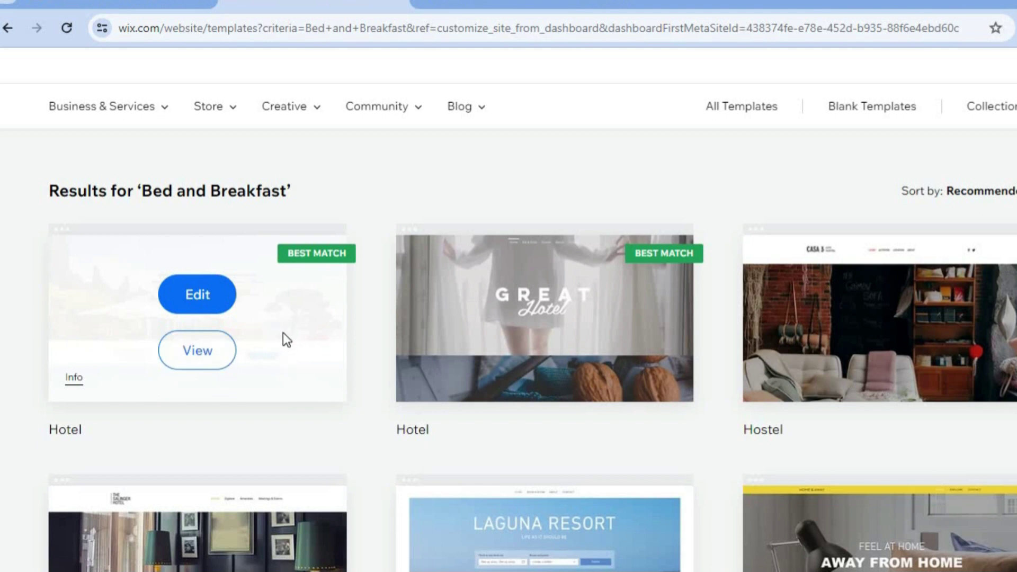
{"action": "left_click", "coordinate": [198, 301]}
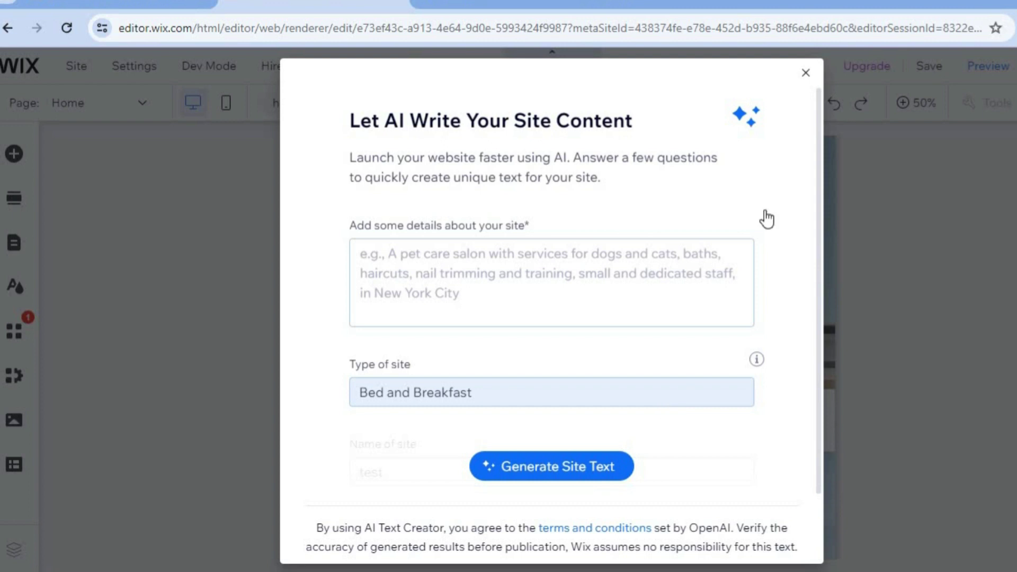
{"action": "left_click", "coordinate": [806, 74]}
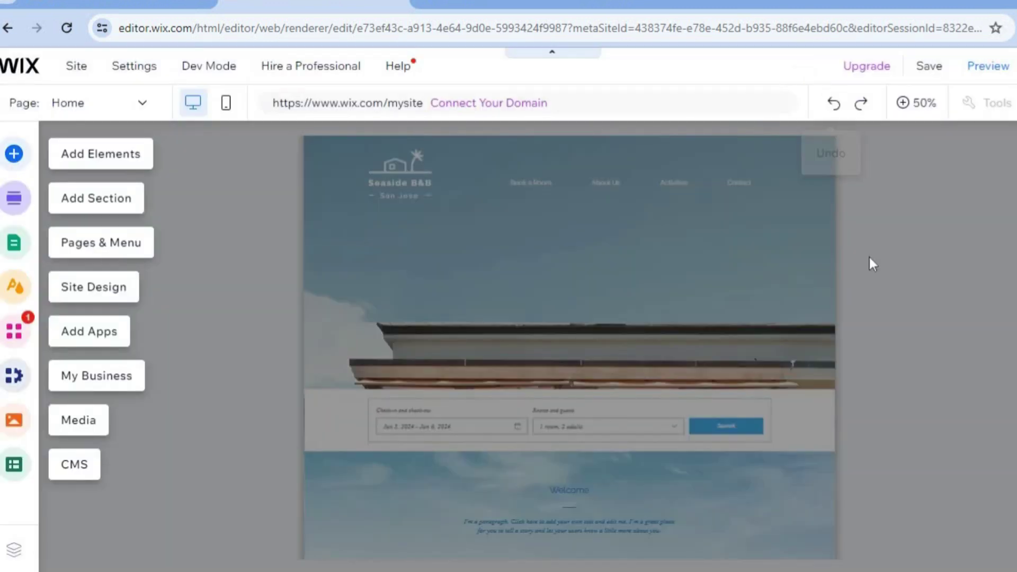
Step: Return the editor to 100% zoom and review the home page down to the Activities, Rooms and Location cards
{"action": "left_click", "coordinate": [909, 106]}
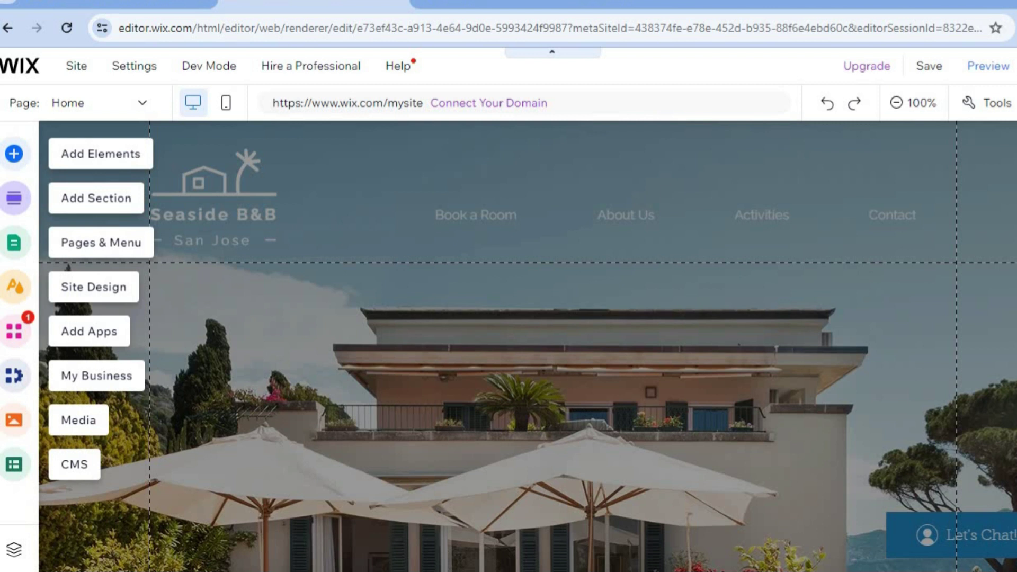
{"action": "scroll", "coordinate": [528, 345], "scroll_direction": "down", "scroll_amount": 5}
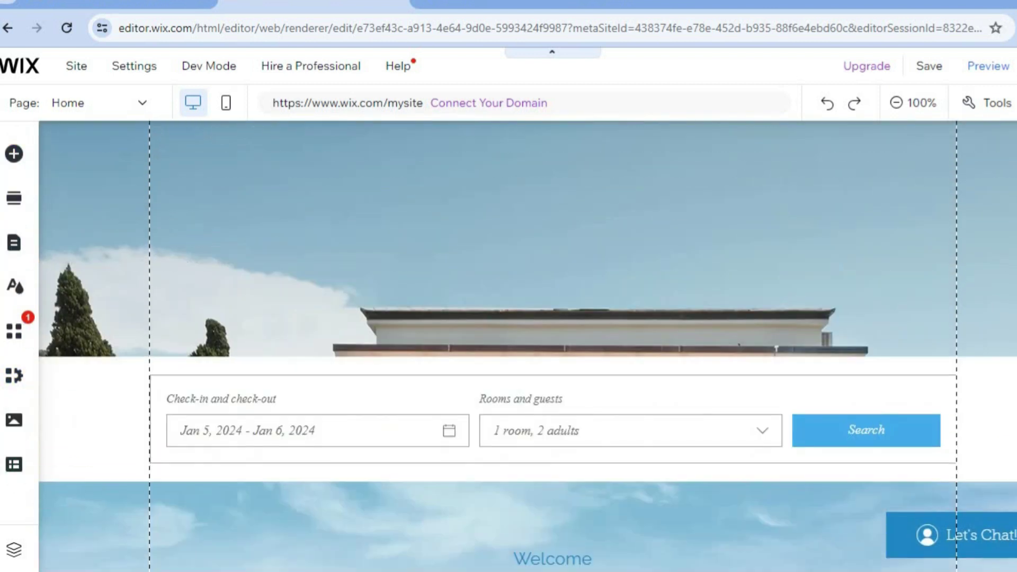
{"action": "scroll", "coordinate": [527, 345], "scroll_direction": "down", "scroll_amount": 3}
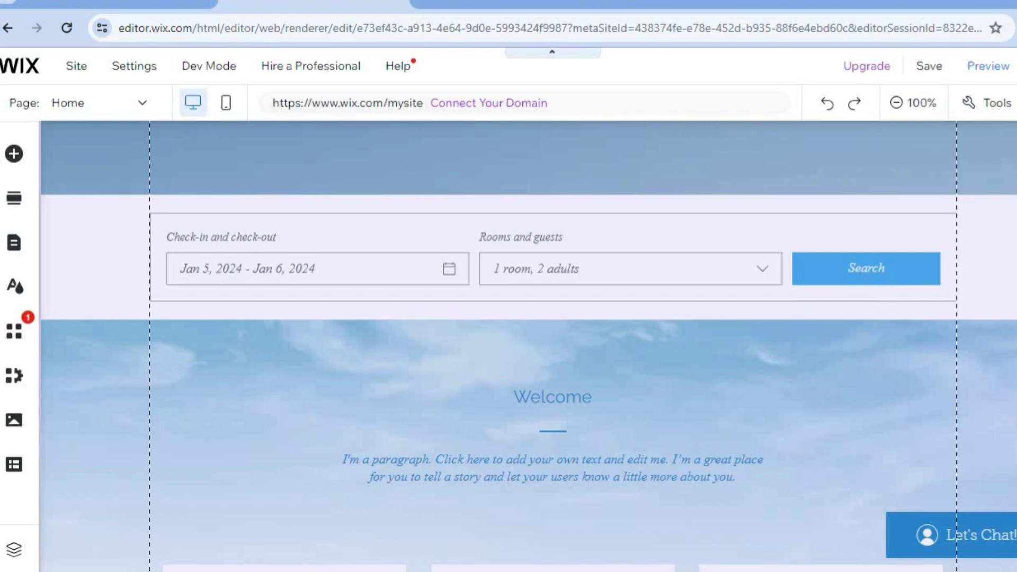
{"action": "scroll", "coordinate": [528, 346], "scroll_direction": "down", "scroll_amount": 6}
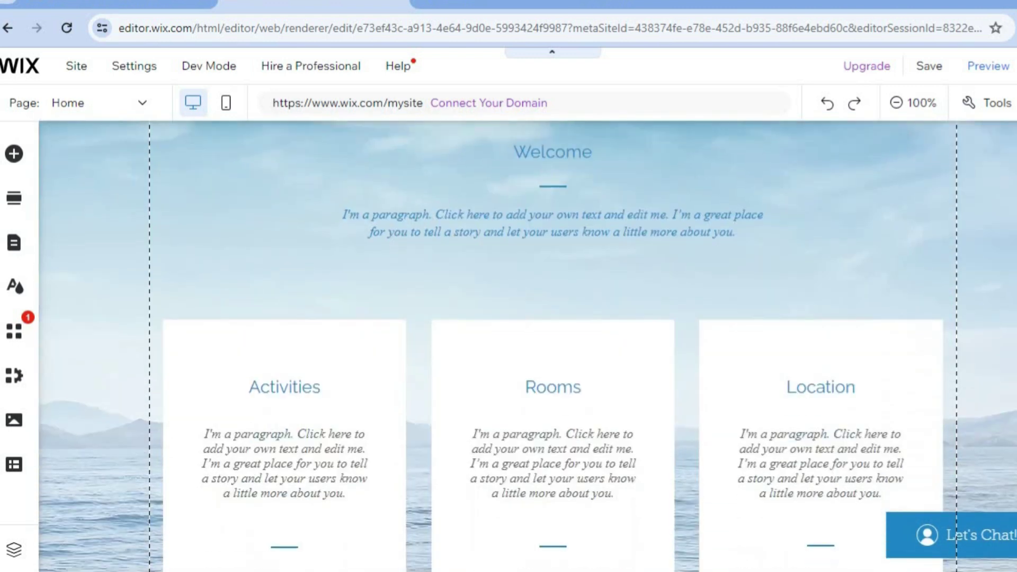
{"action": "scroll", "coordinate": [521, 323], "scroll_direction": "down", "scroll_amount": 2}
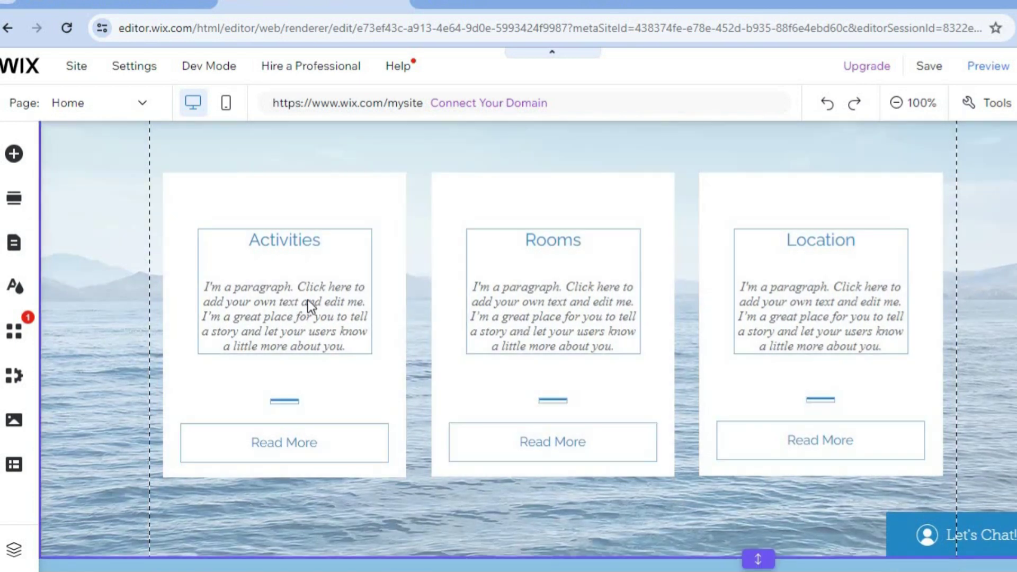
Step: Inspect the editing options of the text boxes in the Activities, Rooms and Location cards
{"action": "triple_click", "coordinate": [307, 300]}
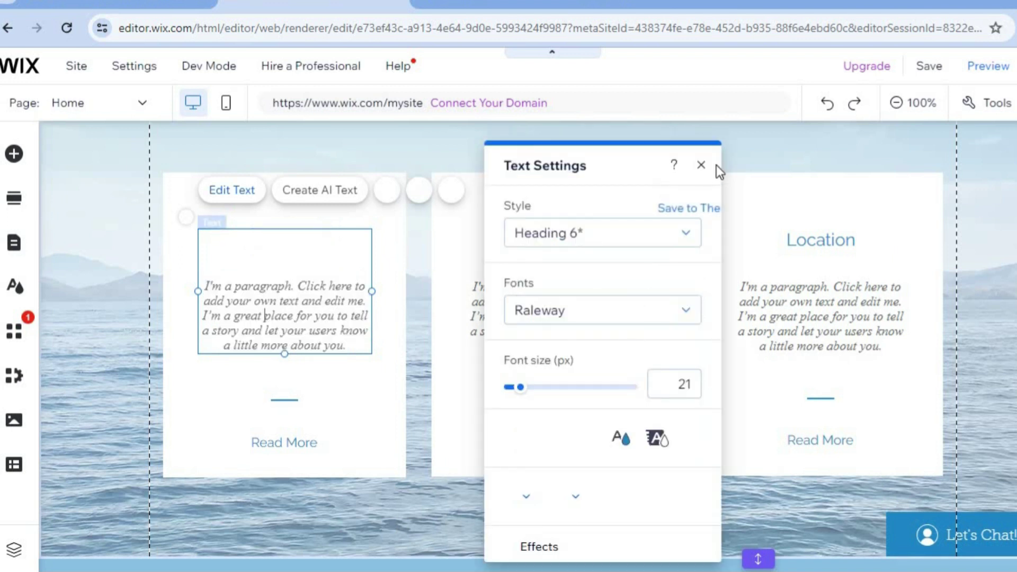
{"action": "left_click", "coordinate": [703, 166]}
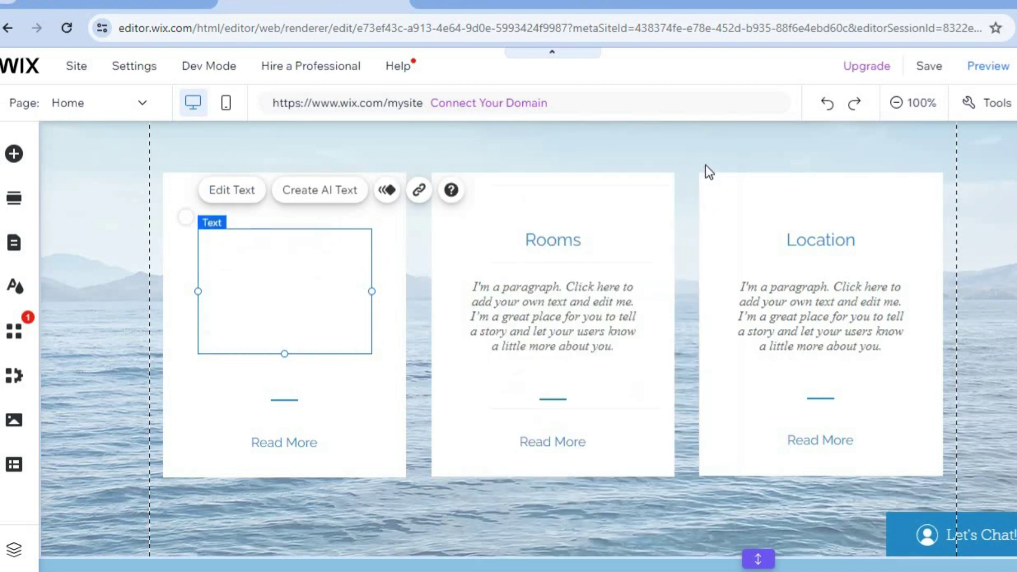
{"action": "left_click", "coordinate": [594, 297]}
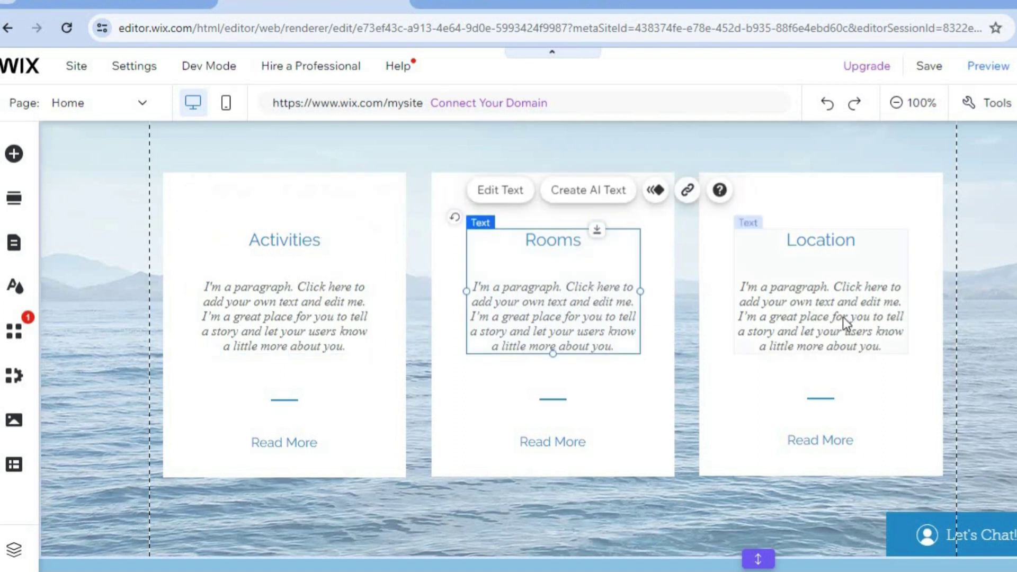
{"action": "left_click", "coordinate": [843, 316]}
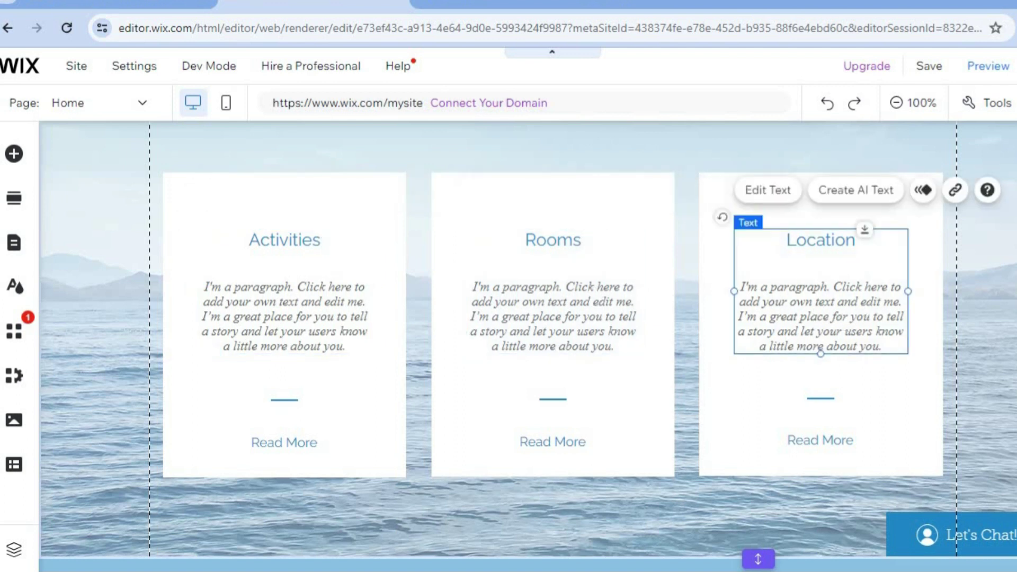
Step: Examine the Quick Edit content options of the home page's main photo section and of the header, closing each afterwards
{"action": "scroll", "coordinate": [530, 344], "scroll_direction": "up", "scroll_amount": 3}
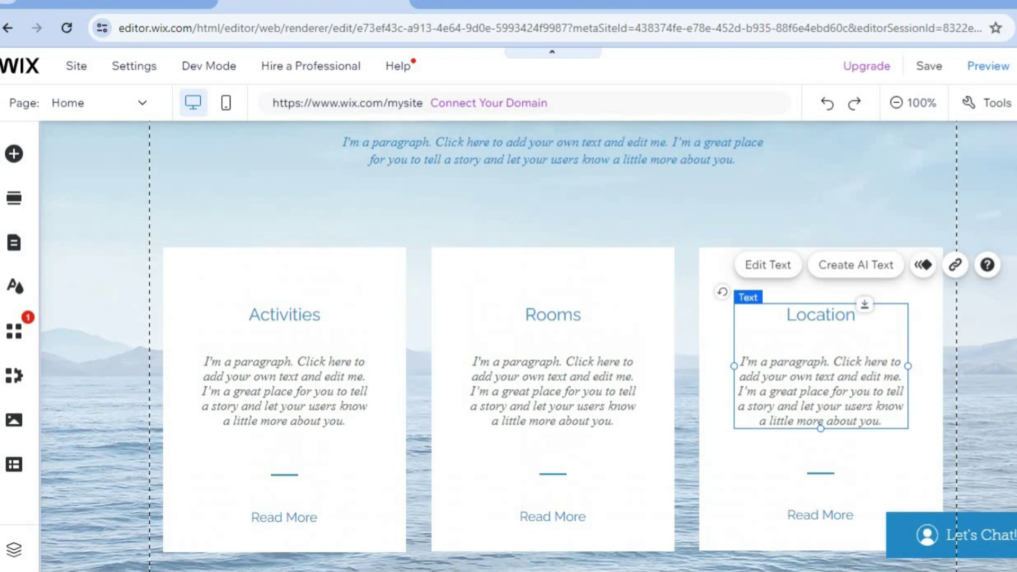
{"action": "scroll", "coordinate": [529, 344], "scroll_direction": "up", "scroll_amount": 5}
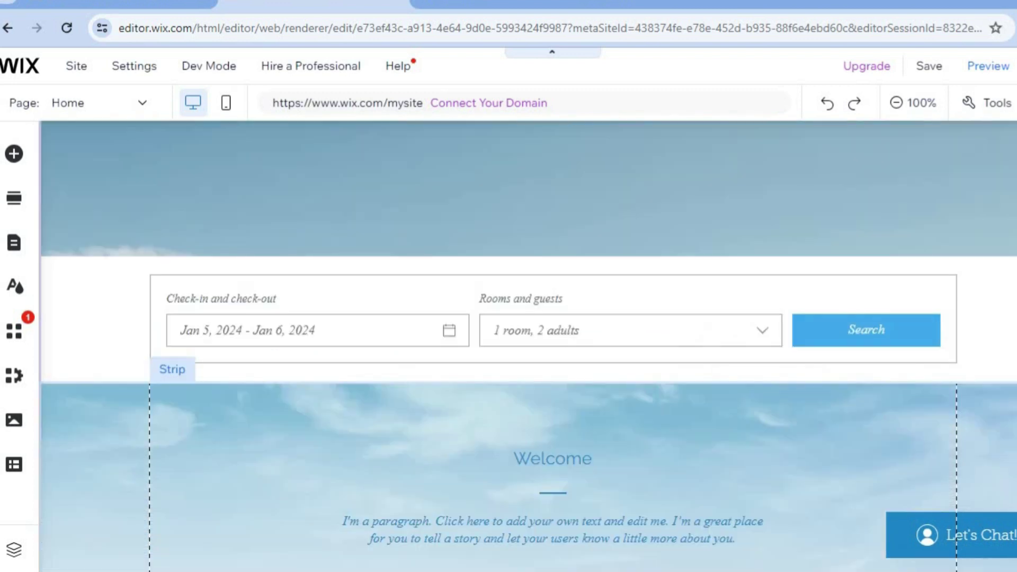
{"action": "scroll", "coordinate": [529, 345], "scroll_direction": "up", "scroll_amount": 5}
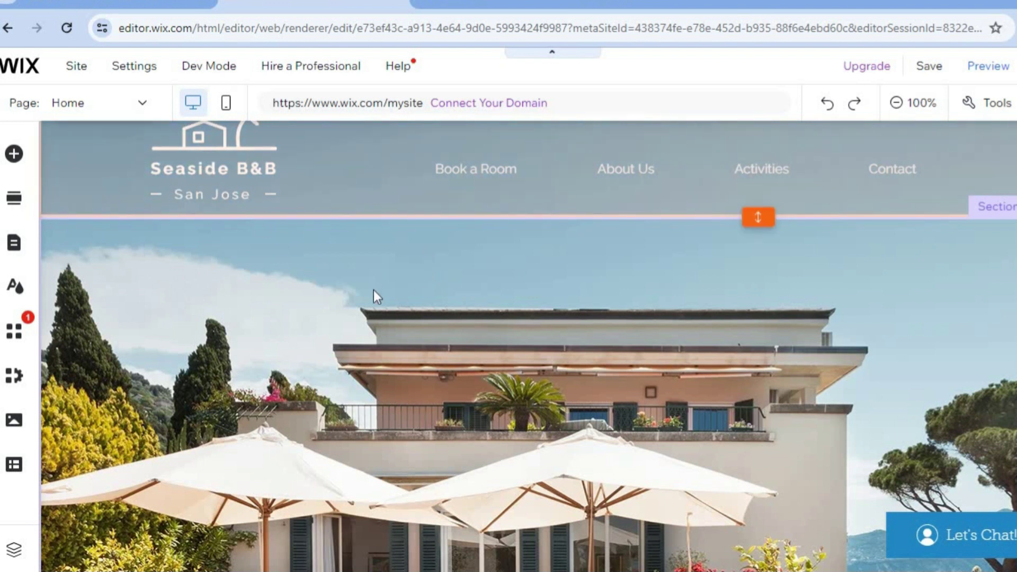
{"action": "left_click", "coordinate": [347, 294]}
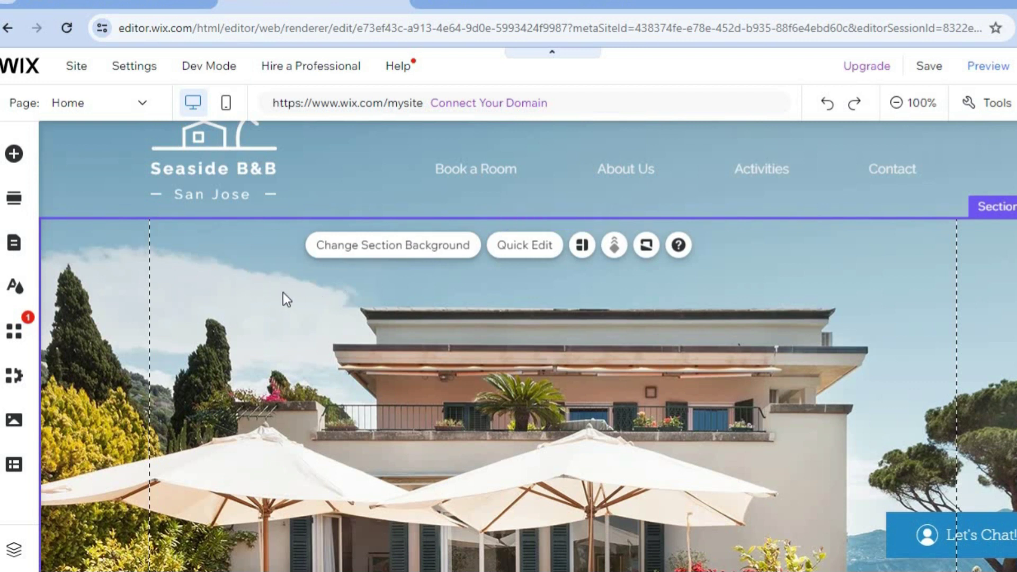
{"action": "left_click", "coordinate": [529, 245]}
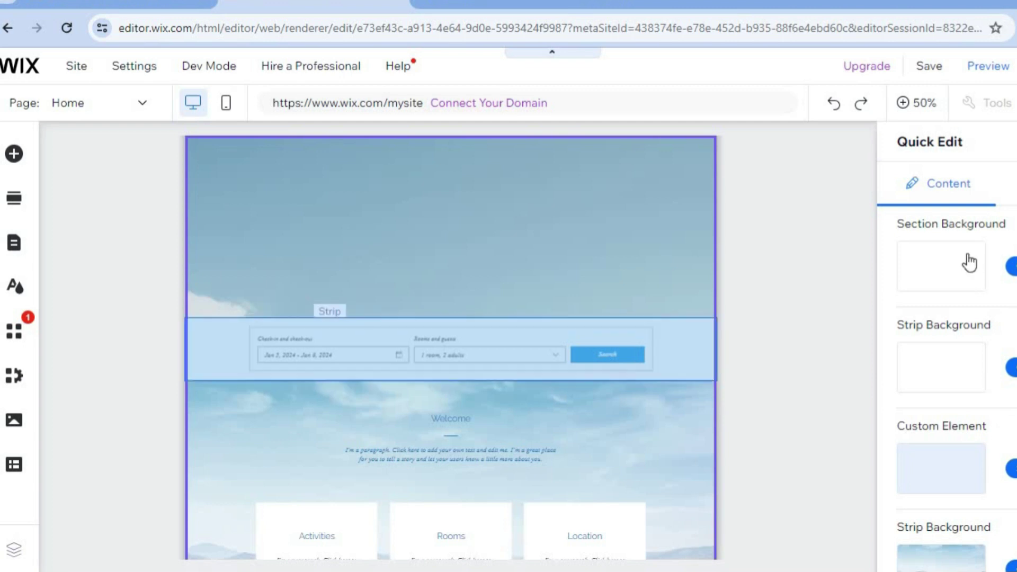
{"action": "scroll", "coordinate": [957, 390], "scroll_direction": "down", "scroll_amount": 10}
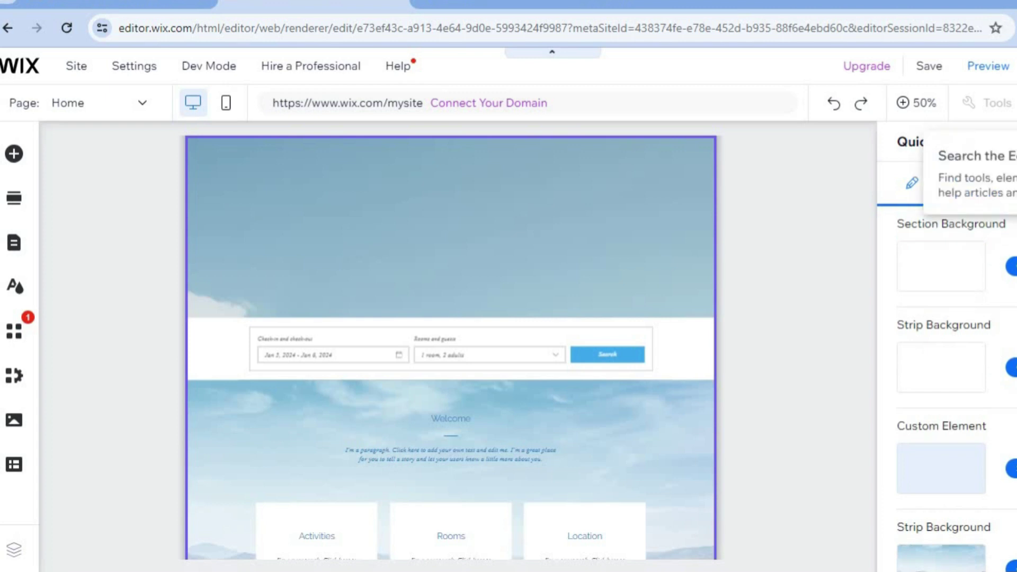
{"action": "key", "text": "Escape"}
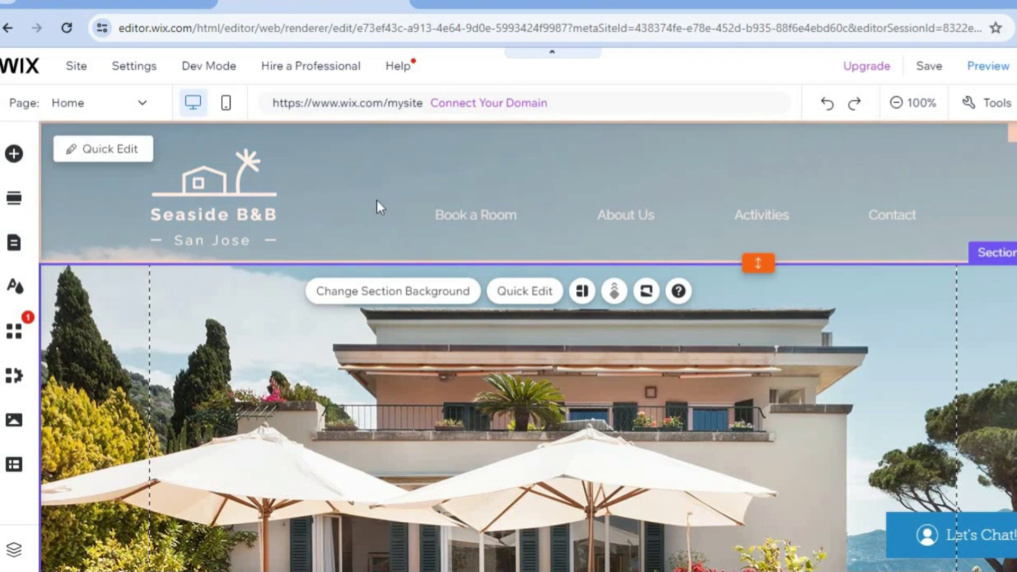
{"action": "left_click", "coordinate": [102, 153]}
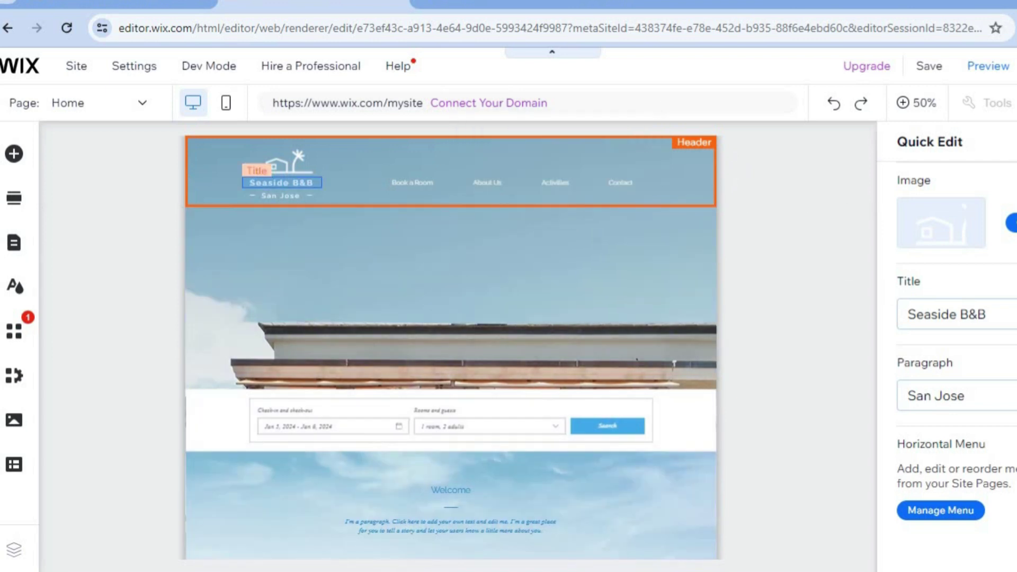
{"action": "left_click", "coordinate": [1015, 142]}
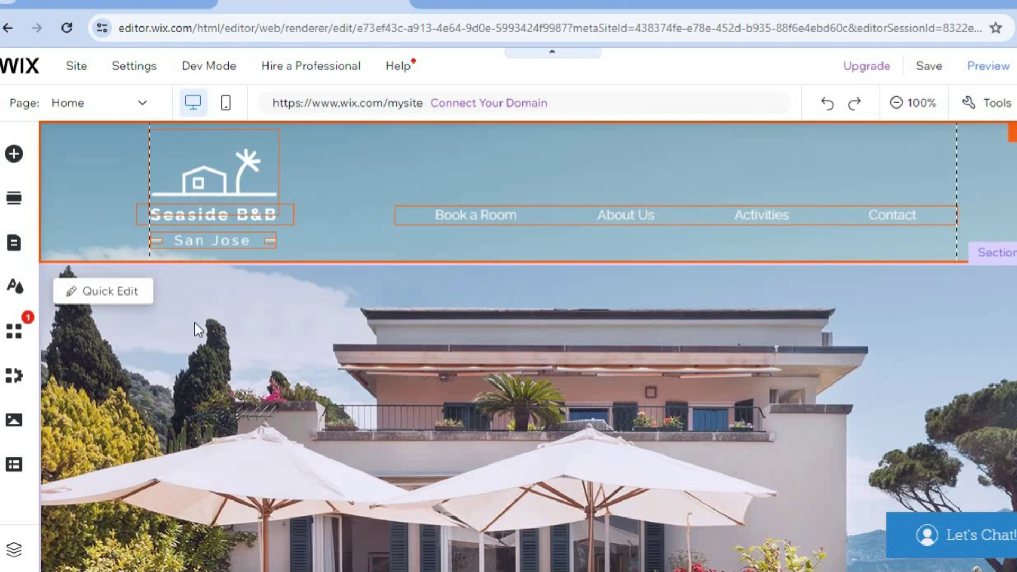
Step: Browse the elements that can be added to the page, including Paragraphs, Image and Contact & Forms, without adding any
{"action": "left_click", "coordinate": [20, 161]}
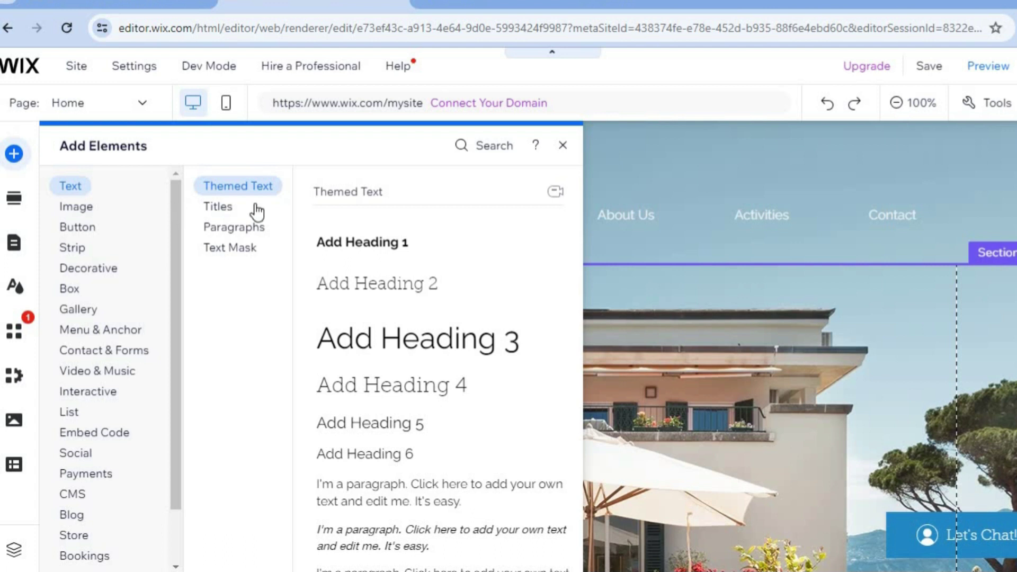
{"action": "left_click", "coordinate": [239, 229]}
{"action": "left_click", "coordinate": [83, 211]}
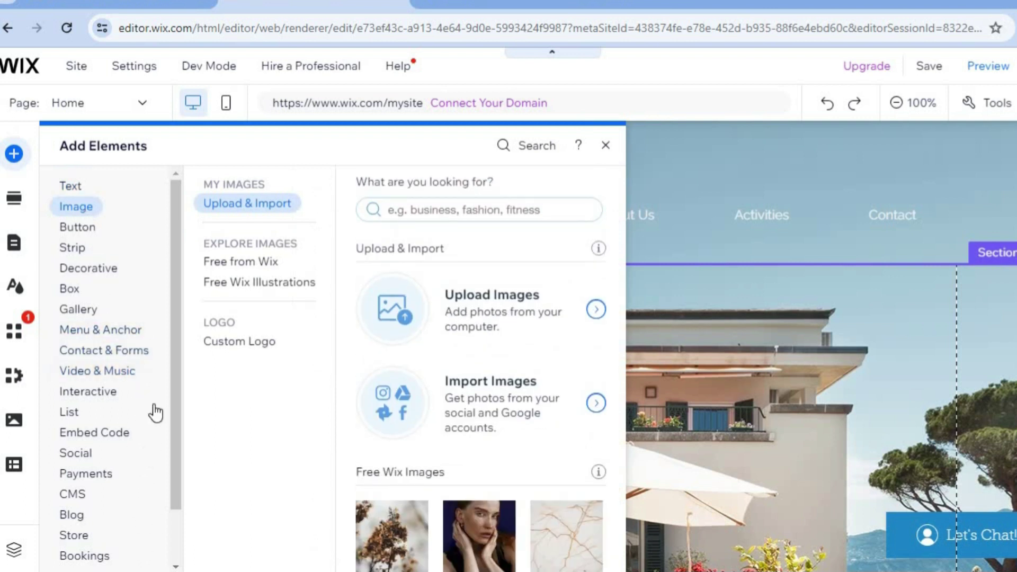
{"action": "left_click_drag", "start_coordinate": [173, 460], "coordinate": [170, 544]}
{"action": "left_click", "coordinate": [144, 289]}
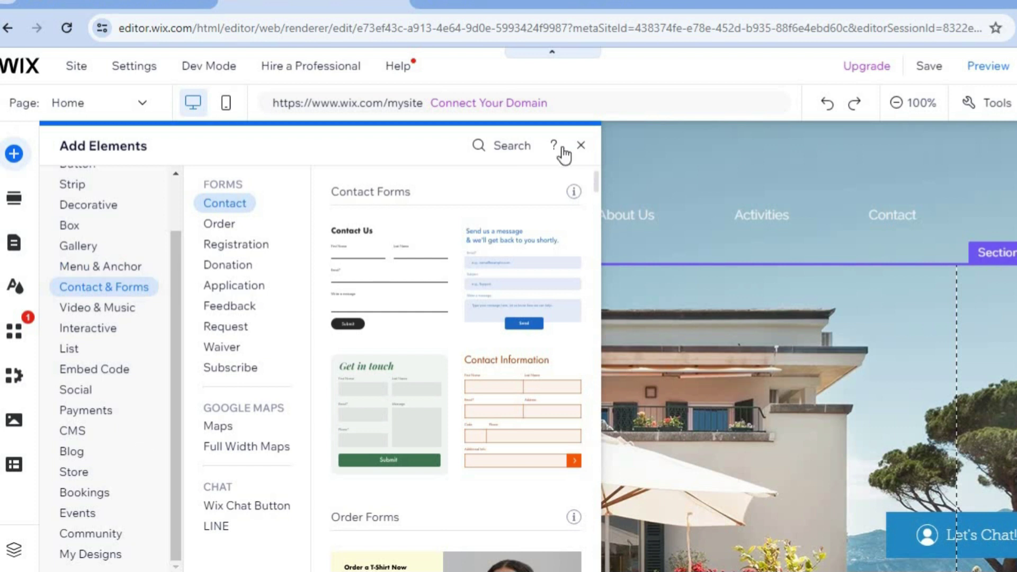
{"action": "left_click", "coordinate": [582, 146]}
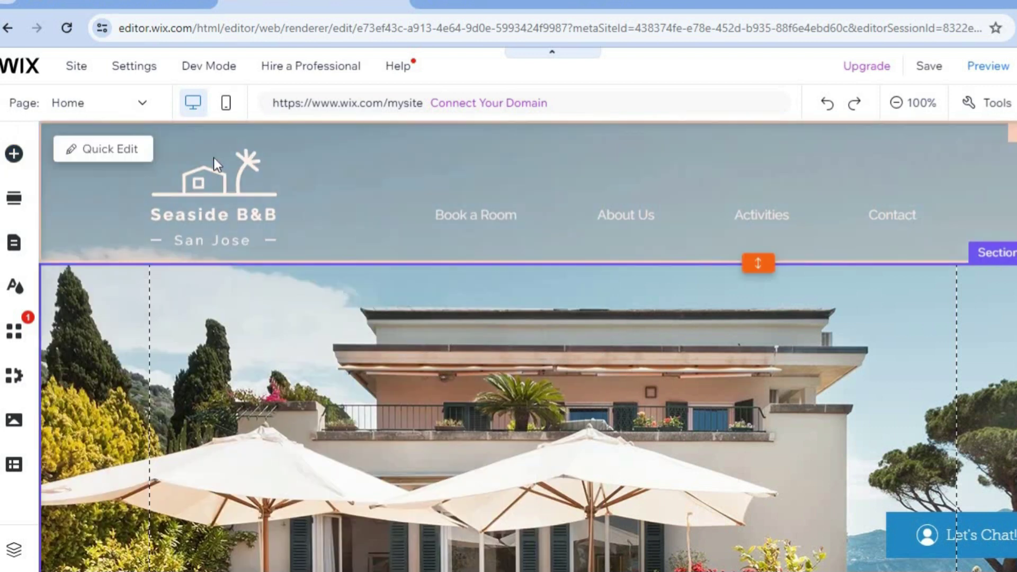
Step: Switch to the Book a Room site page and review its booking search, room listing and reservation summary
{"action": "left_click", "coordinate": [121, 109]}
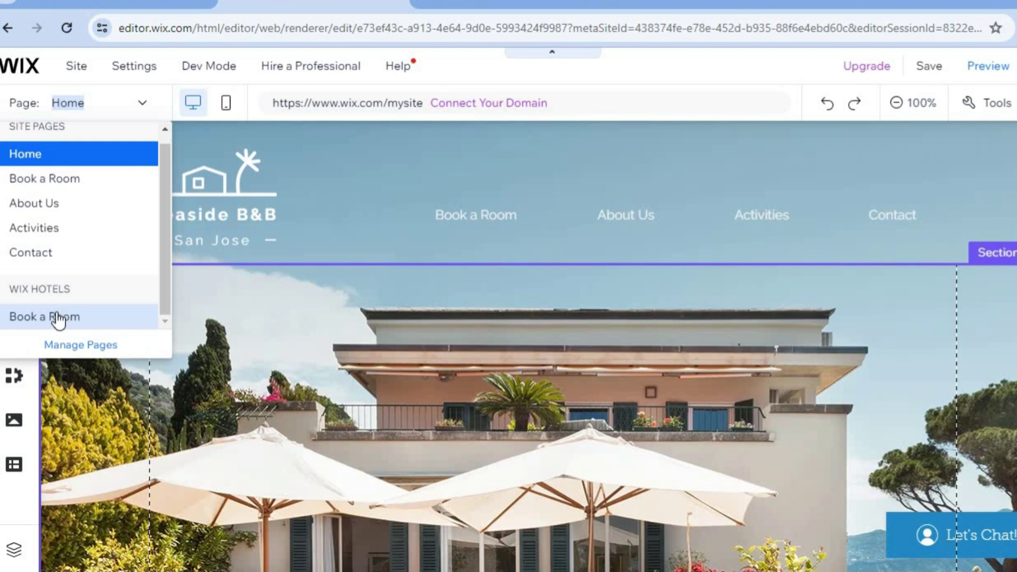
{"action": "left_click", "coordinate": [87, 175]}
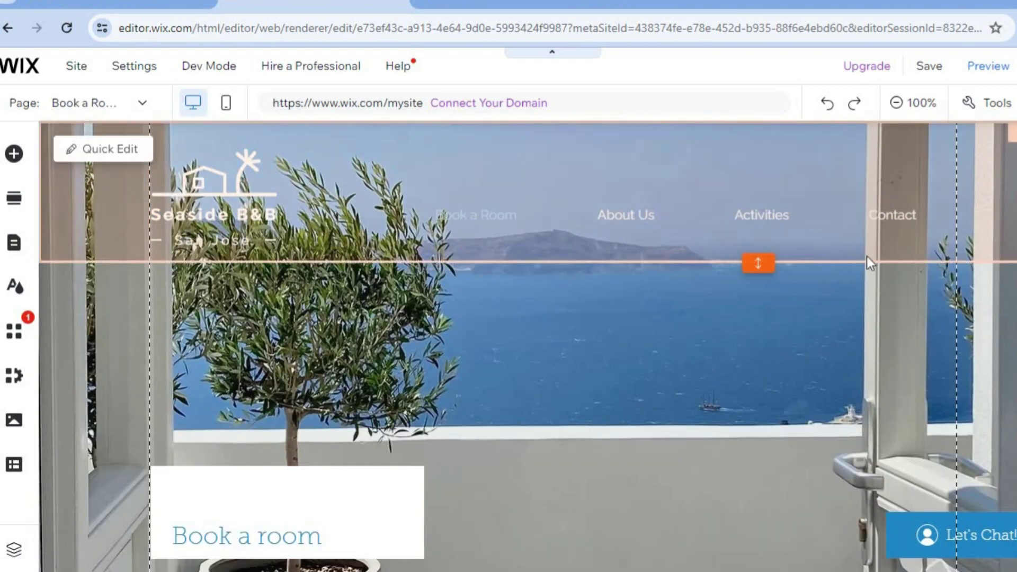
{"action": "scroll", "coordinate": [528, 344], "scroll_direction": "down", "scroll_amount": 5}
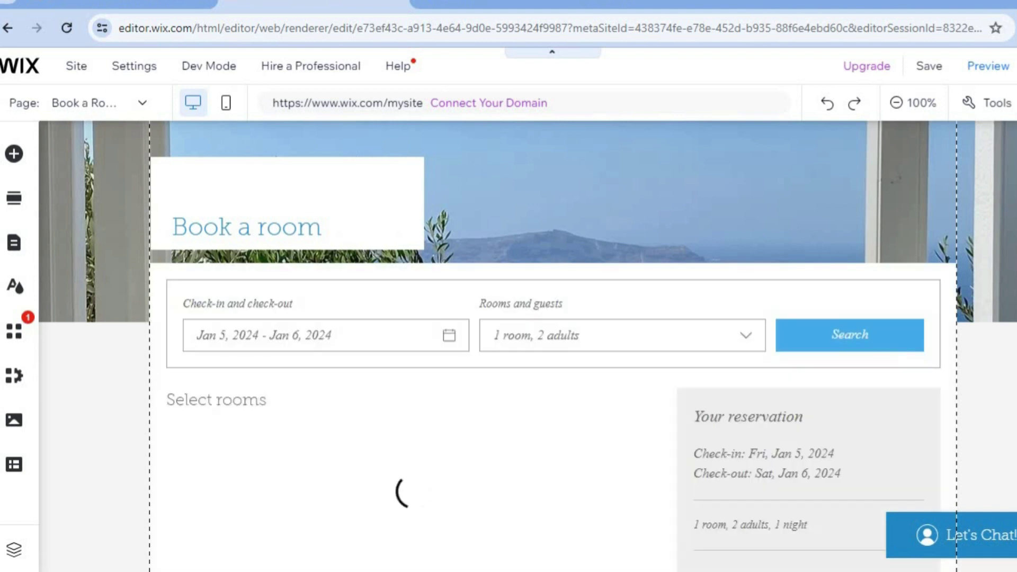
{"action": "scroll", "coordinate": [551, 339], "scroll_direction": "up", "scroll_amount": 3}
{"action": "scroll", "coordinate": [528, 346], "scroll_direction": "down", "scroll_amount": 6}
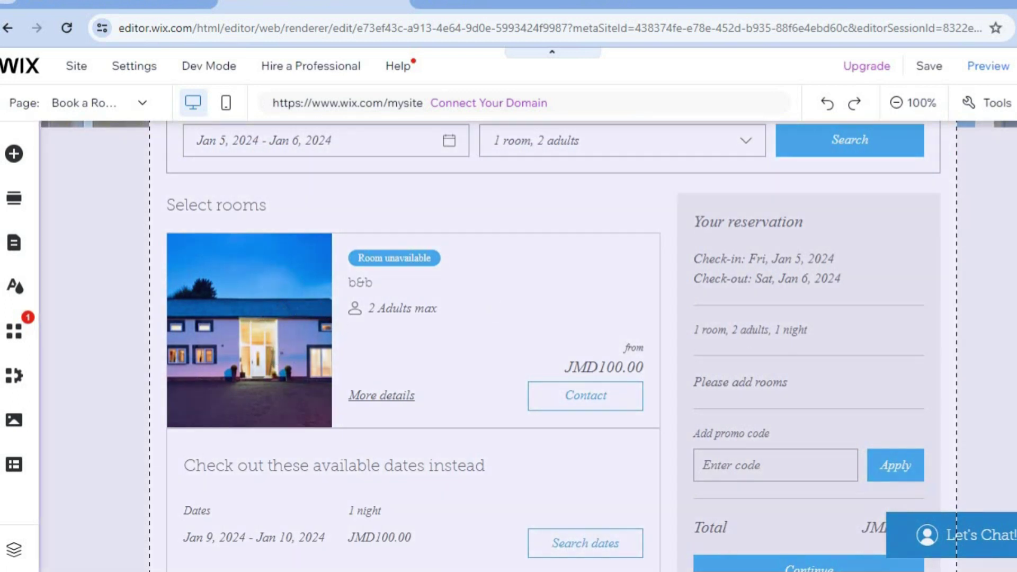
{"action": "scroll", "coordinate": [783, 345], "scroll_direction": "down", "scroll_amount": 2}
{"action": "scroll", "coordinate": [562, 345], "scroll_direction": "down", "scroll_amount": 4}
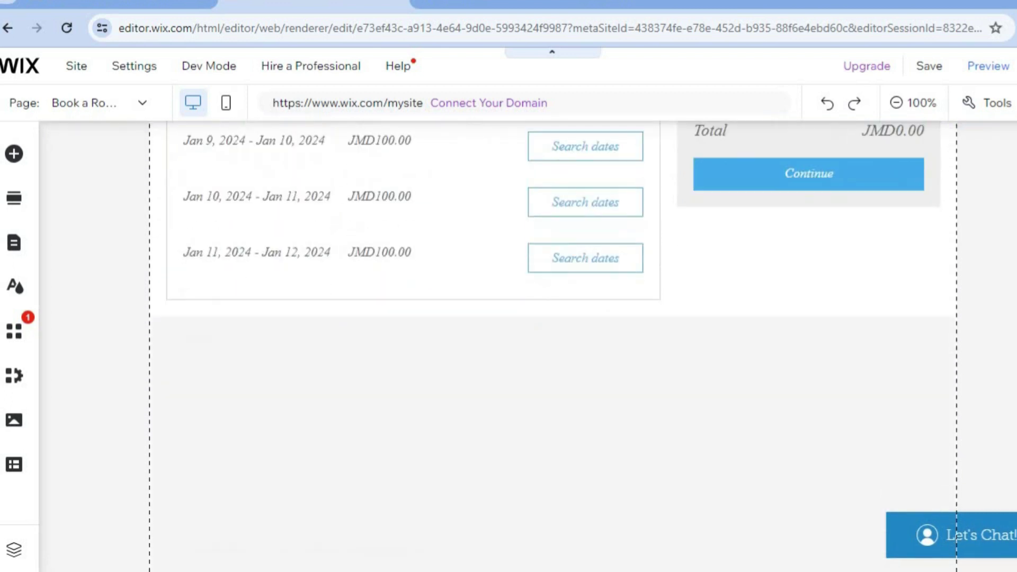
{"action": "scroll", "coordinate": [562, 344], "scroll_direction": "up", "scroll_amount": 15}
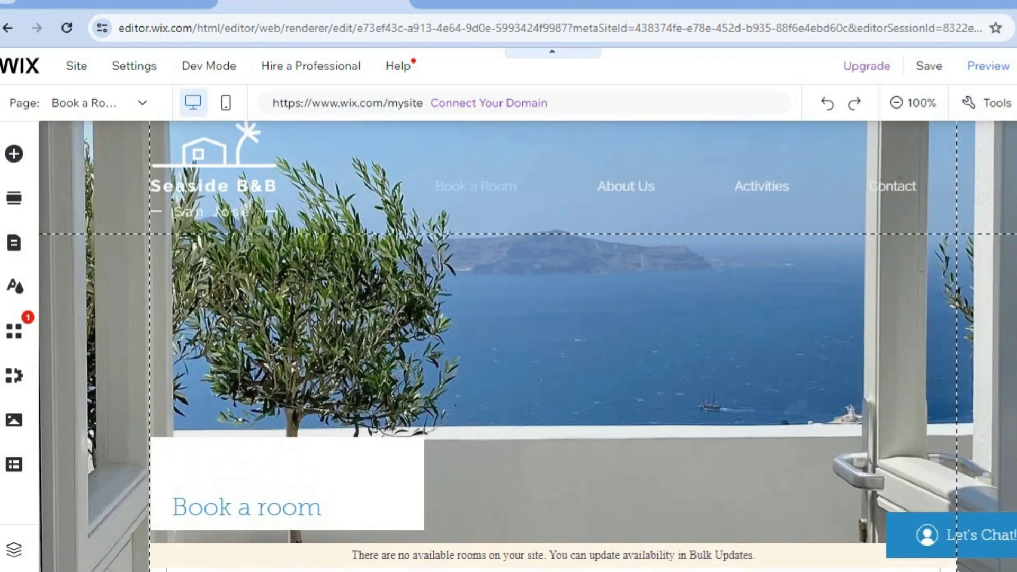
{"action": "scroll", "coordinate": [562, 344], "scroll_direction": "up", "scroll_amount": 1}
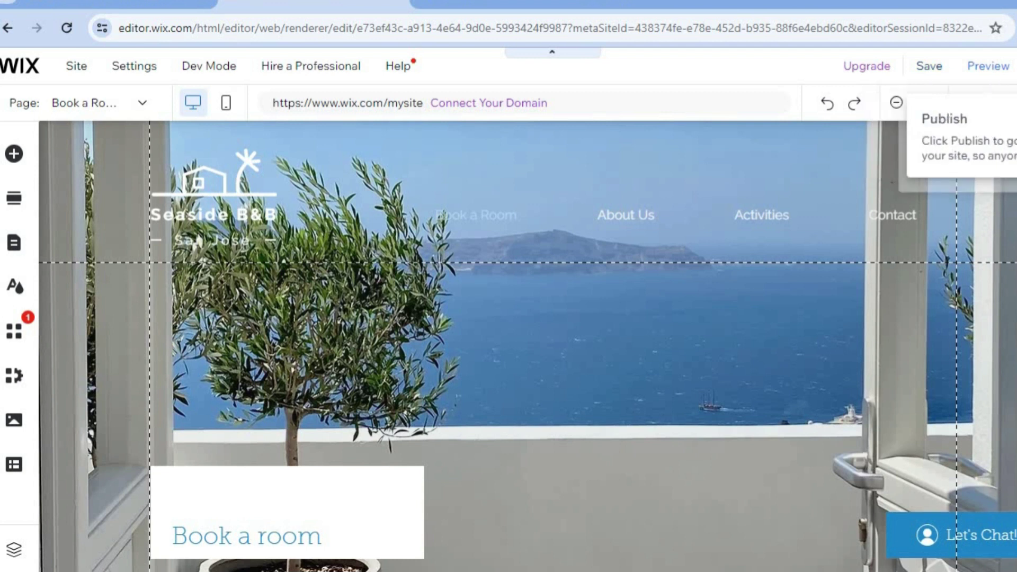
Step: Preview the site on the Book a Room page and check the booking search and room listing
{"action": "left_click", "coordinate": [998, 72]}
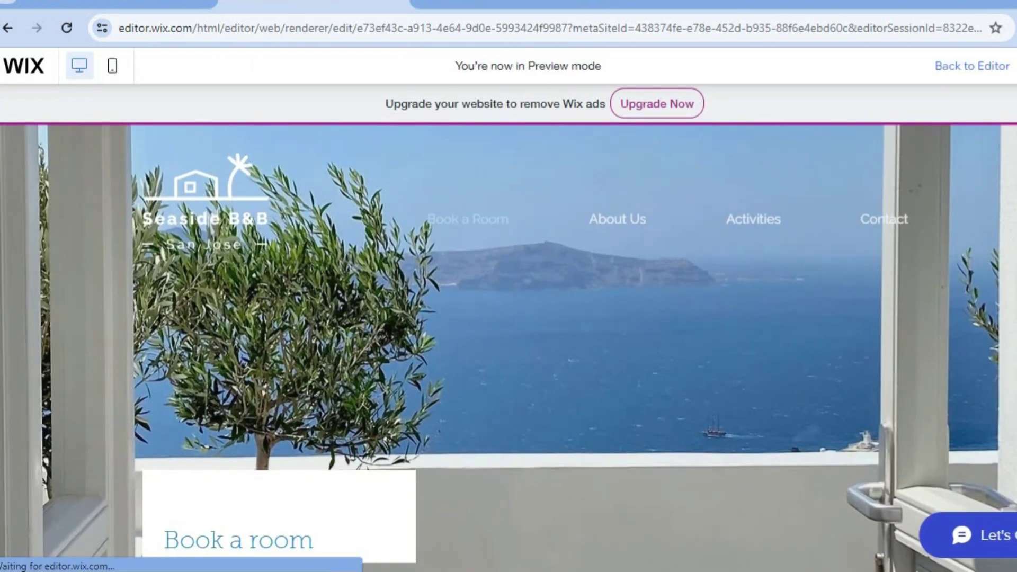
{"action": "scroll", "coordinate": [509, 318], "scroll_direction": "down", "scroll_amount": 3}
{"action": "scroll", "coordinate": [509, 318], "scroll_direction": "down", "scroll_amount": 1}
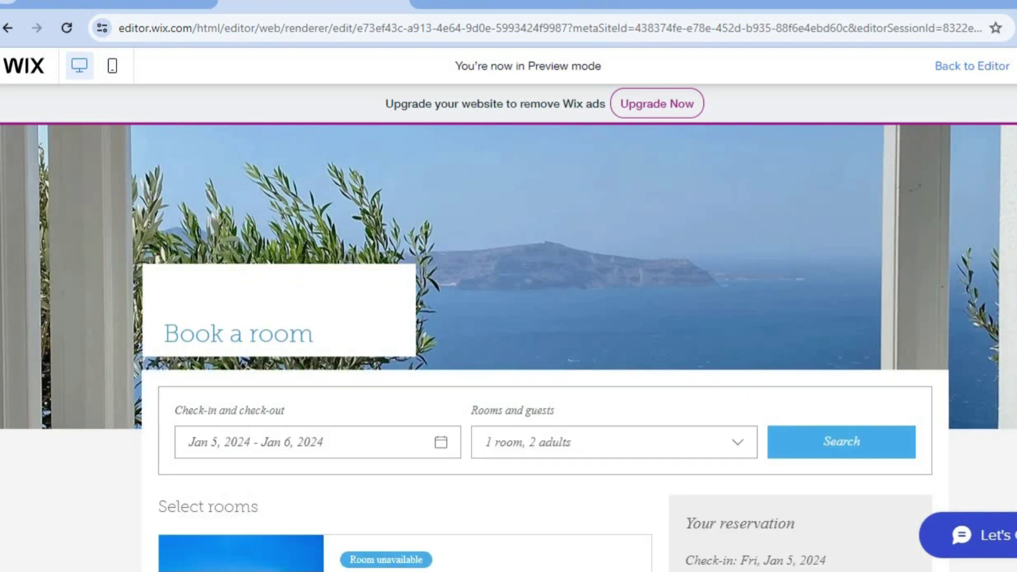
{"action": "scroll", "coordinate": [509, 317], "scroll_direction": "down", "scroll_amount": 5}
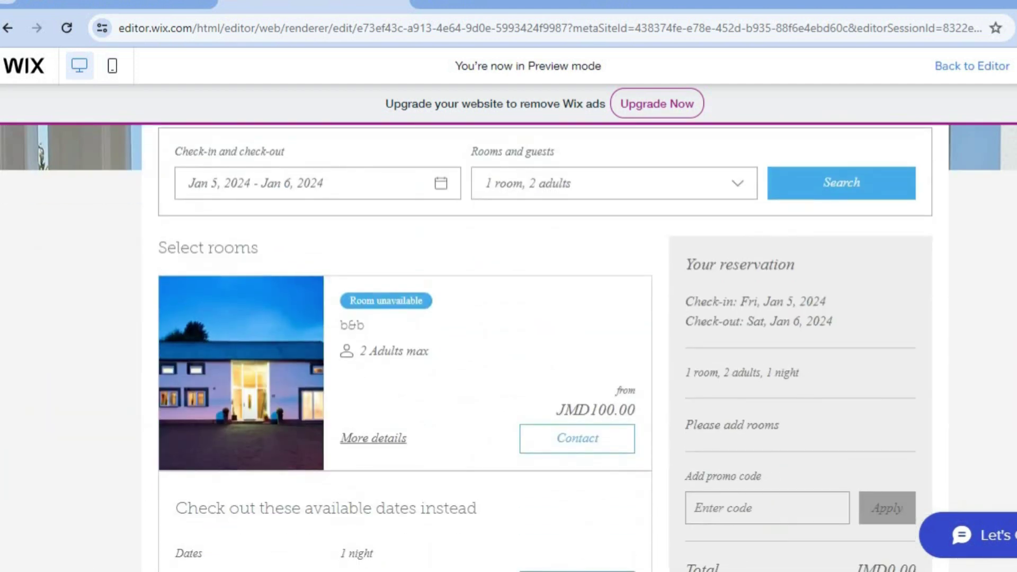
{"action": "scroll", "coordinate": [508, 318], "scroll_direction": "down", "scroll_amount": 1}
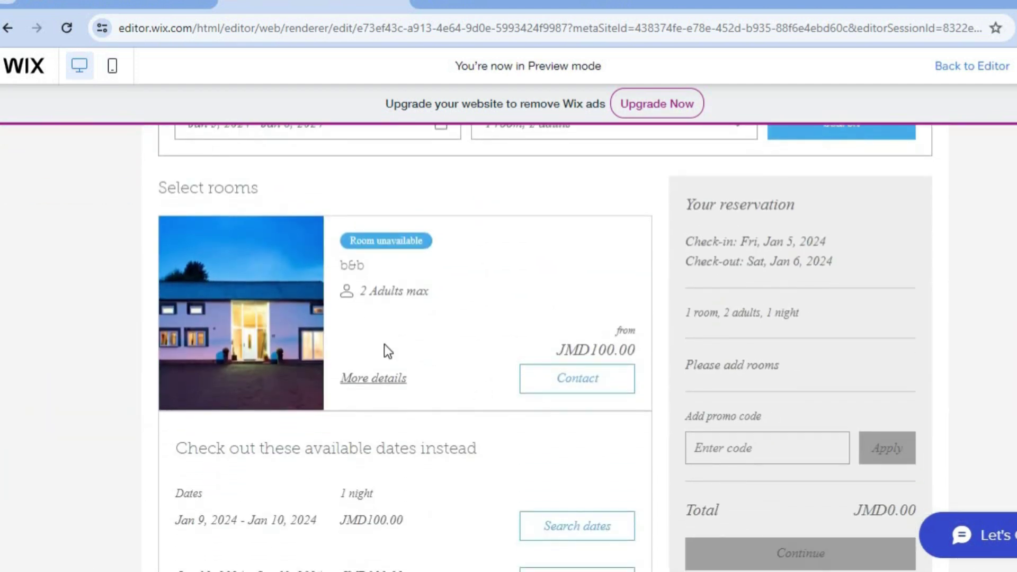
Step: View the b&b room's details, including its photo, overview and amenities, and close them
{"action": "left_click", "coordinate": [285, 339]}
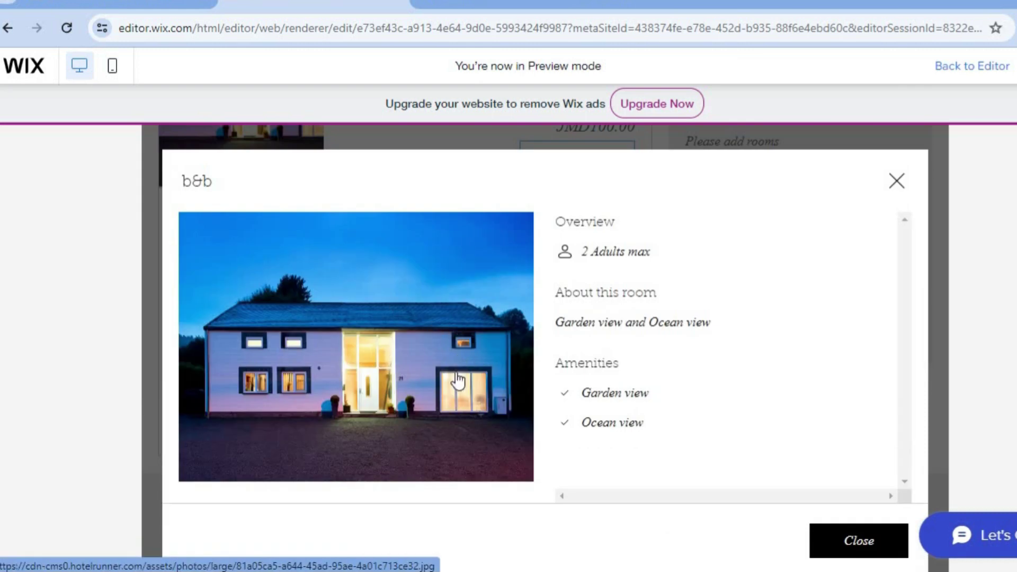
{"action": "scroll", "coordinate": [883, 275], "scroll_direction": "down", "scroll_amount": 3}
{"action": "scroll", "coordinate": [907, 281], "scroll_direction": "up", "scroll_amount": 3}
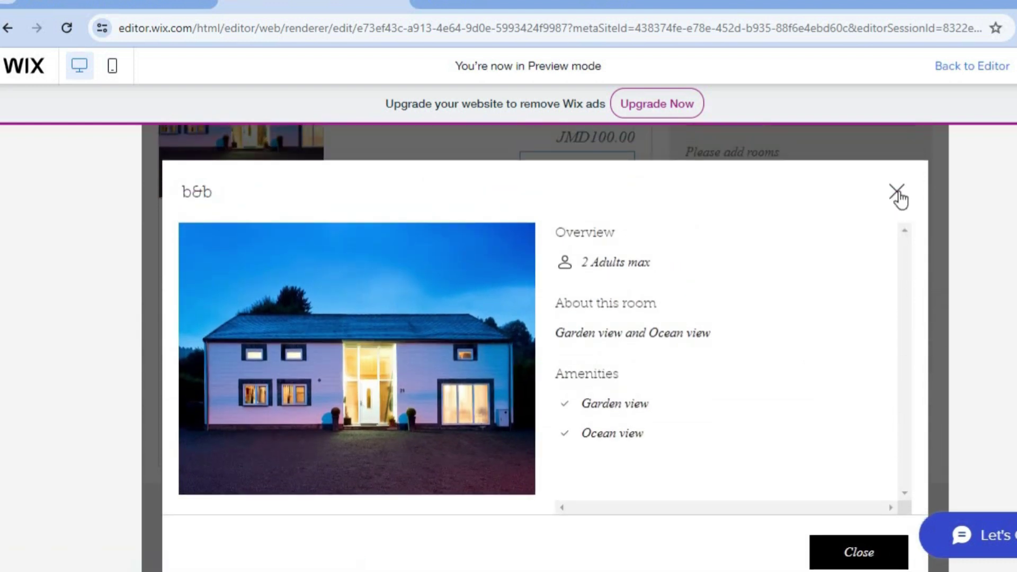
{"action": "left_click", "coordinate": [850, 567]}
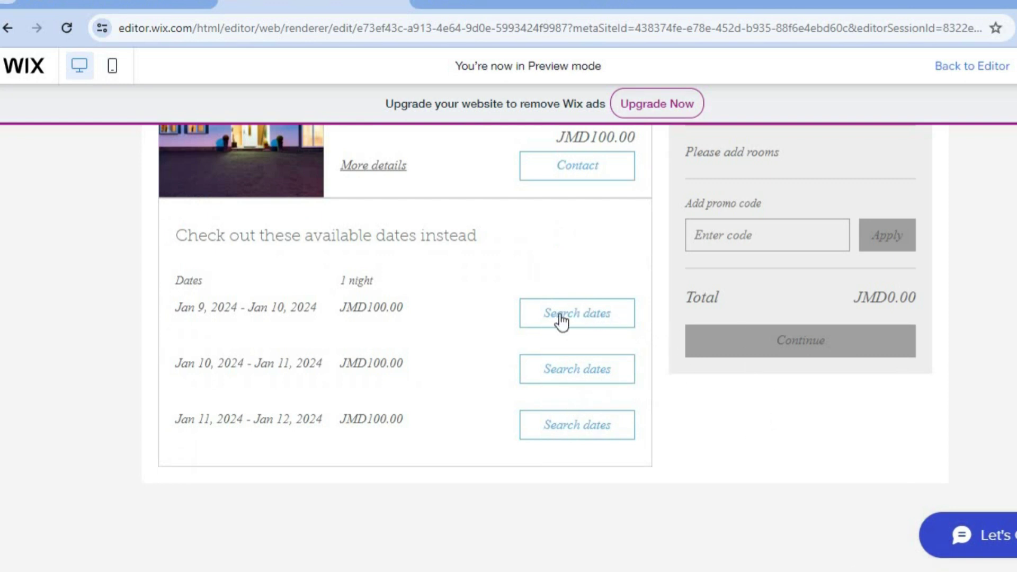
Step: Check the contact information offered for the b&b room, close it and return to the room listing
{"action": "scroll", "coordinate": [748, 333], "scroll_direction": "up", "scroll_amount": 3}
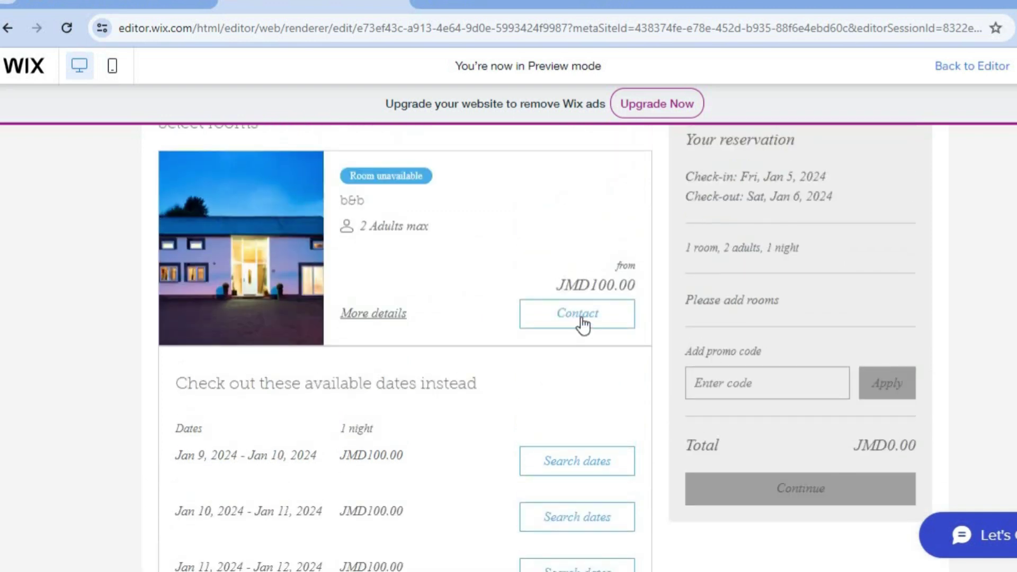
{"action": "left_click", "coordinate": [582, 318]}
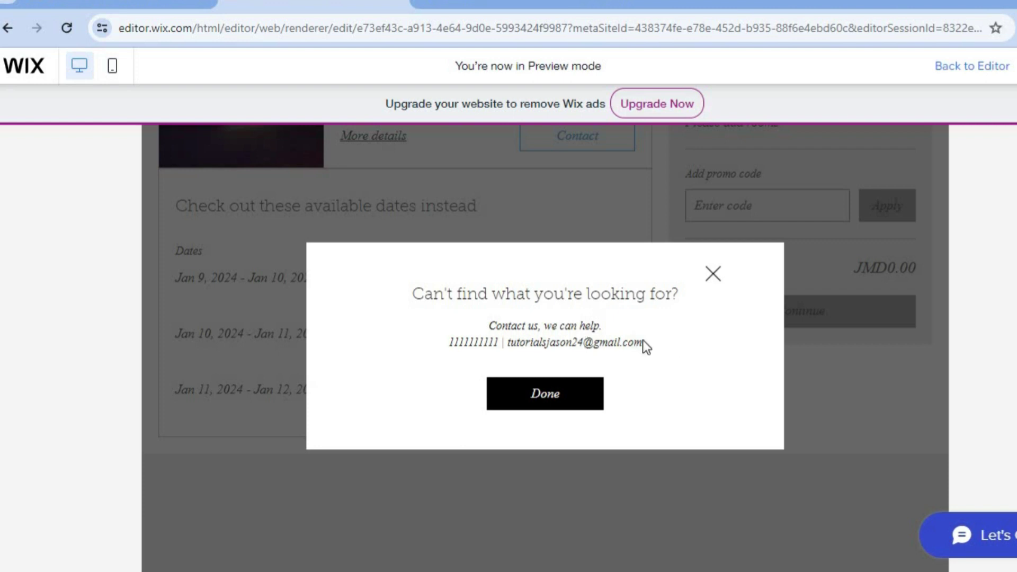
{"action": "left_click", "coordinate": [711, 273]}
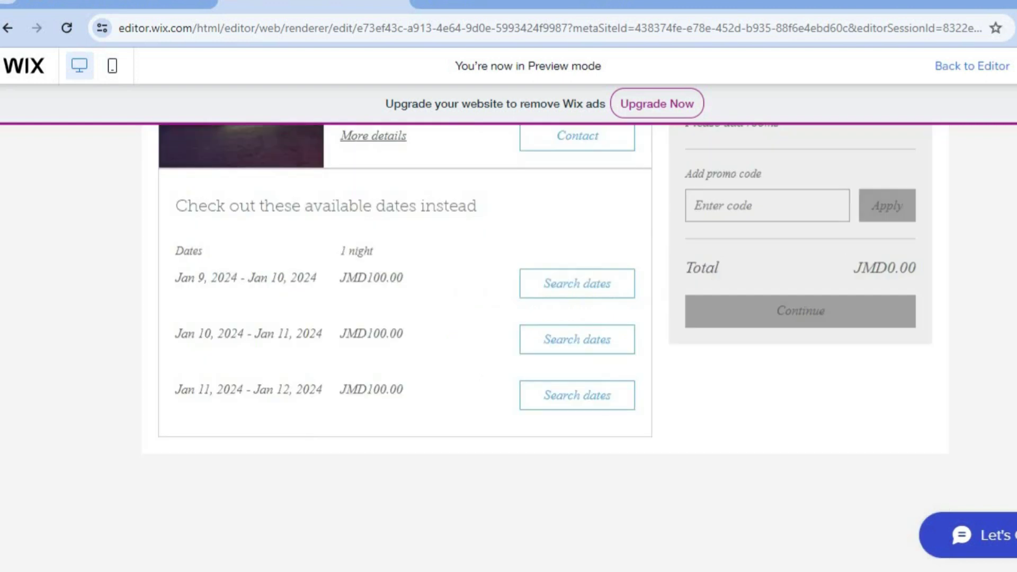
{"action": "scroll", "coordinate": [889, 380], "scroll_direction": "up", "scroll_amount": 4}
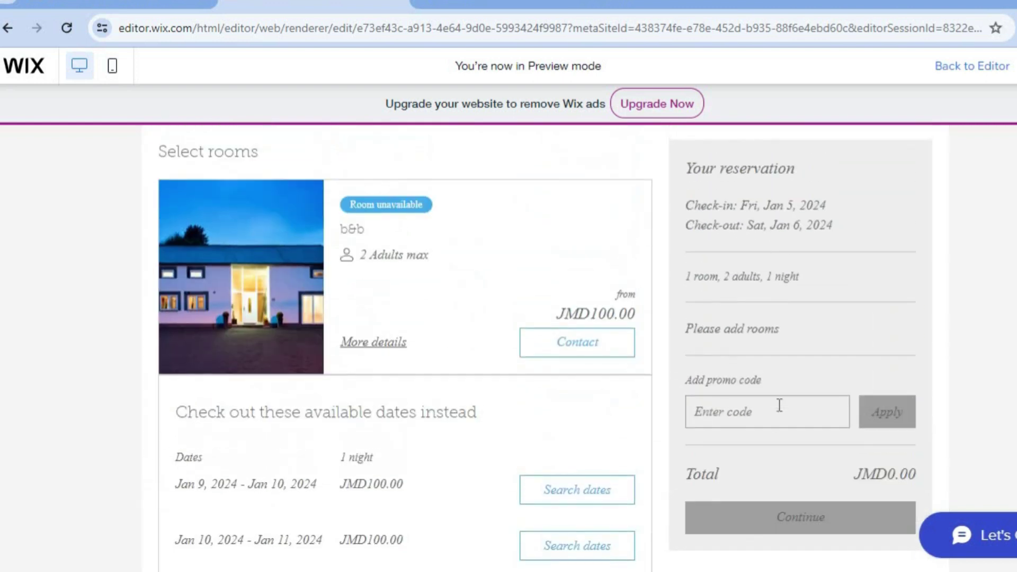